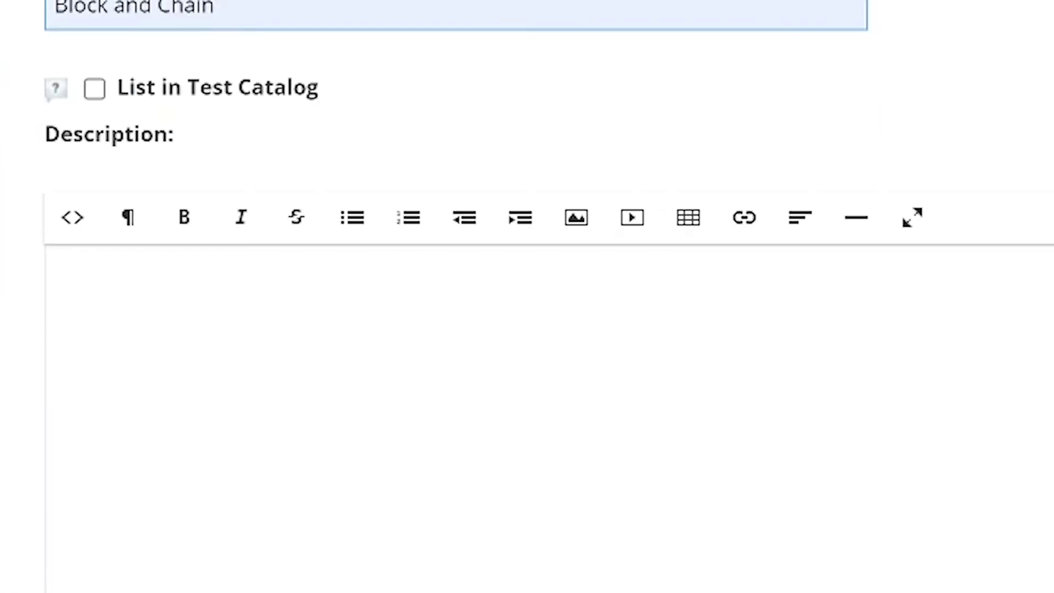
# Give the test the description 'You can add your own description'
pyautogui.write('You can add your own description')
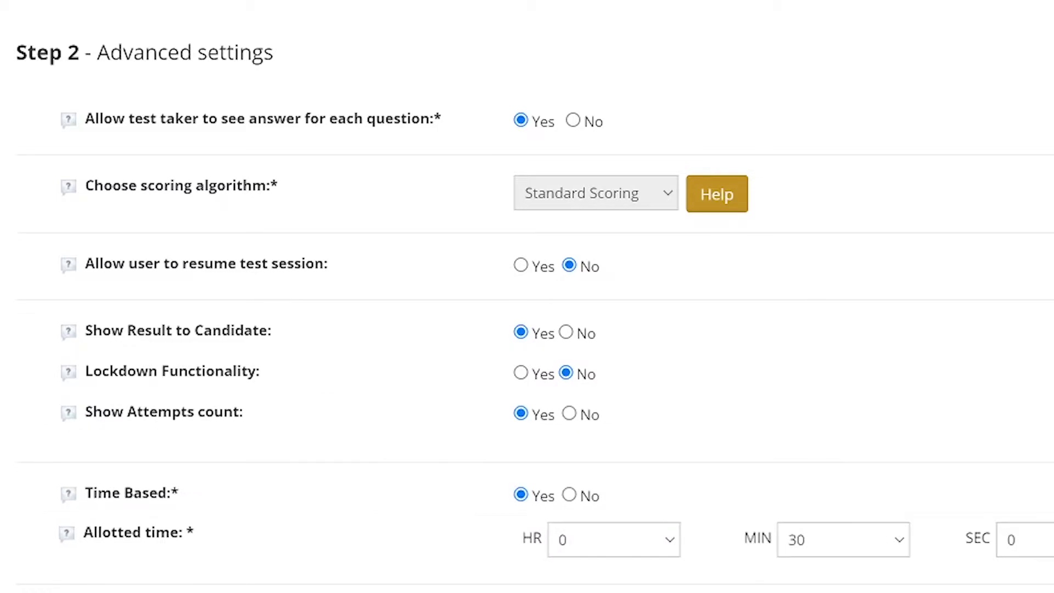
# Scroll to the bottom of the Advanced settings page
pyautogui.scroll(-5, 526, 296)
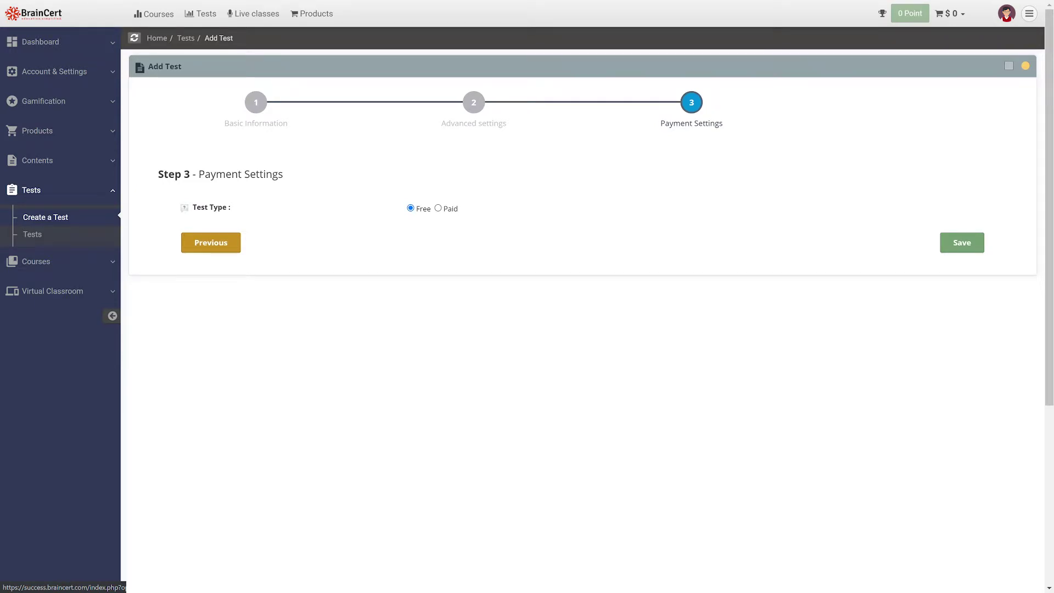
# Switch the test from Free to Paid, pick its currency, and save it
pyautogui.click(438, 216)
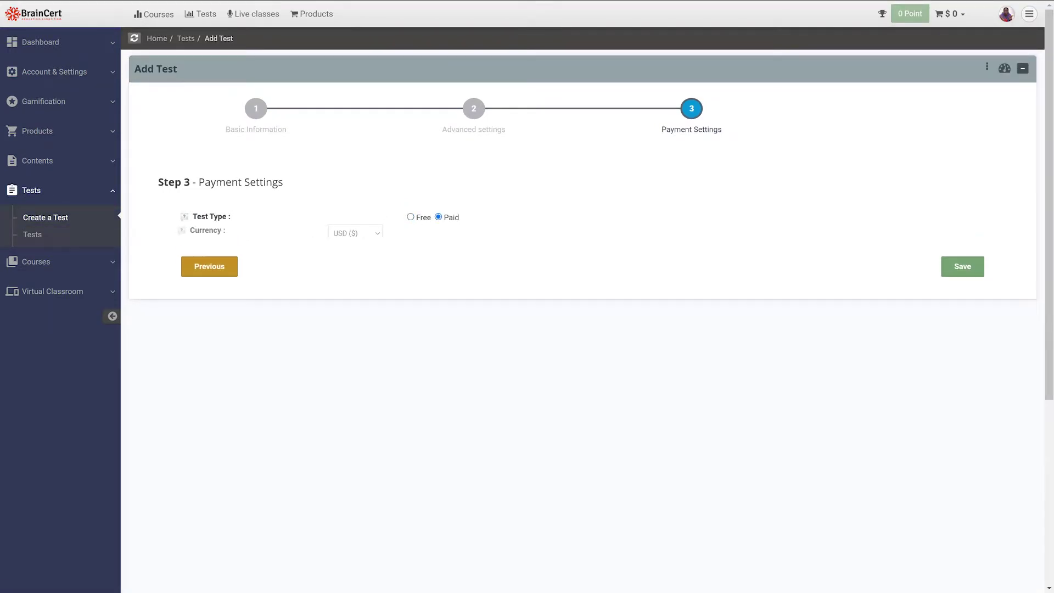
pyautogui.click(433, 233)
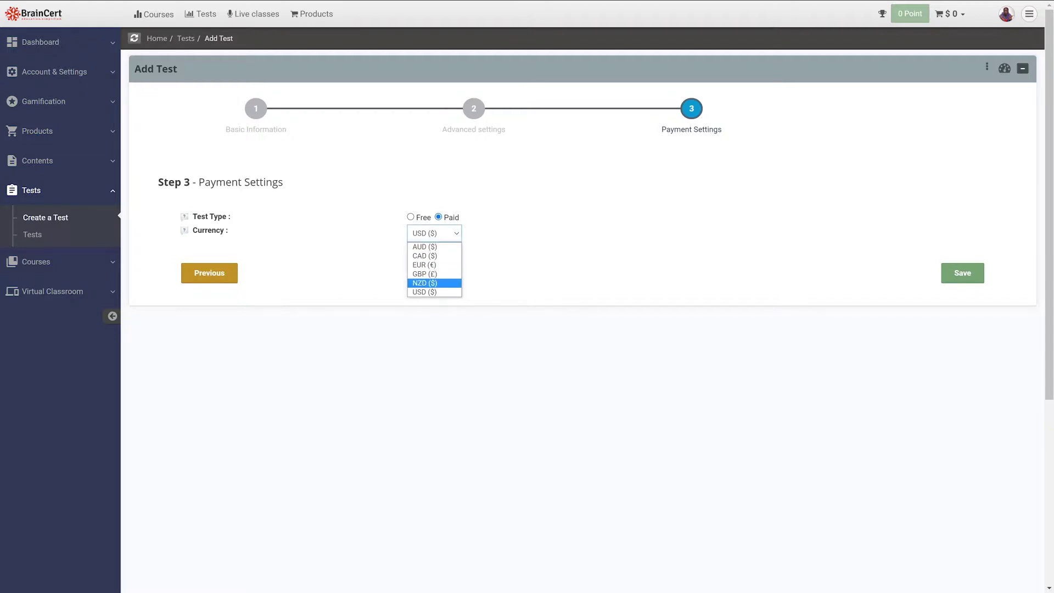
pyautogui.click(962, 272)
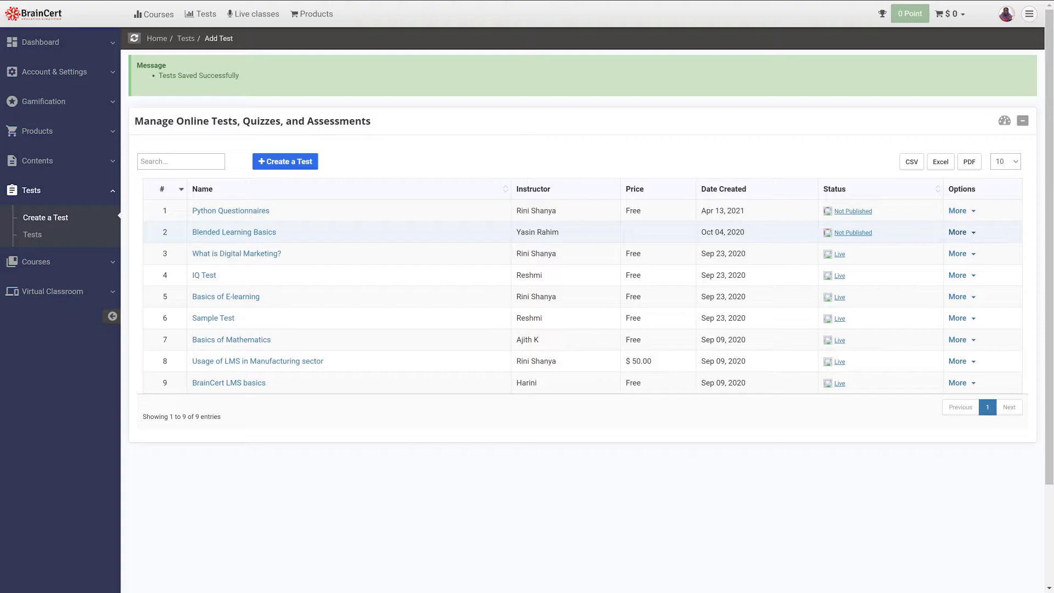
pyautogui.click(957, 232)
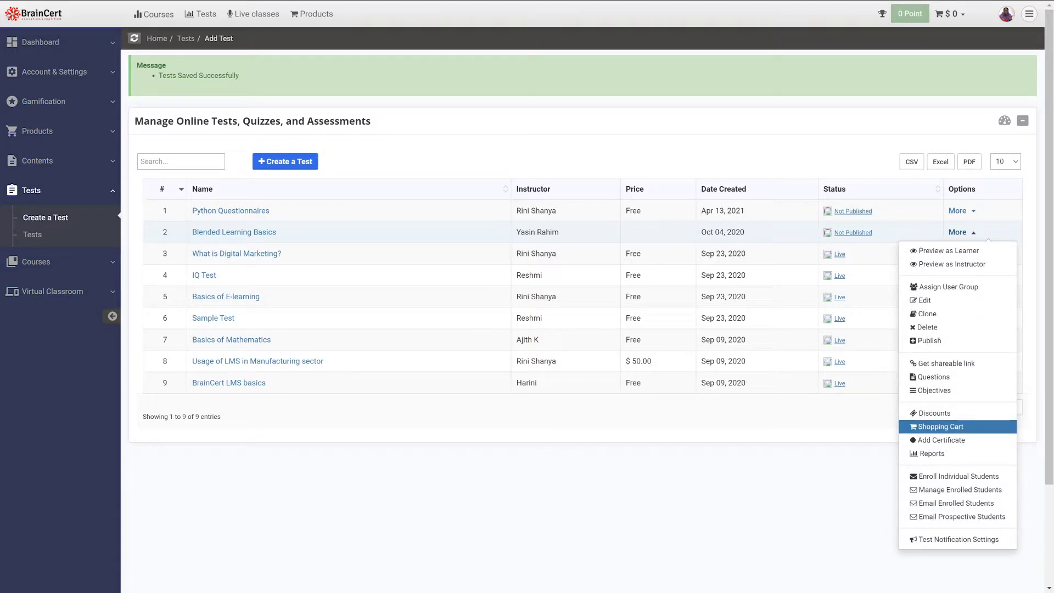
# Start a new pricing scheme at 100 with lifetime access and Unlimited access type
pyautogui.click(940, 427)
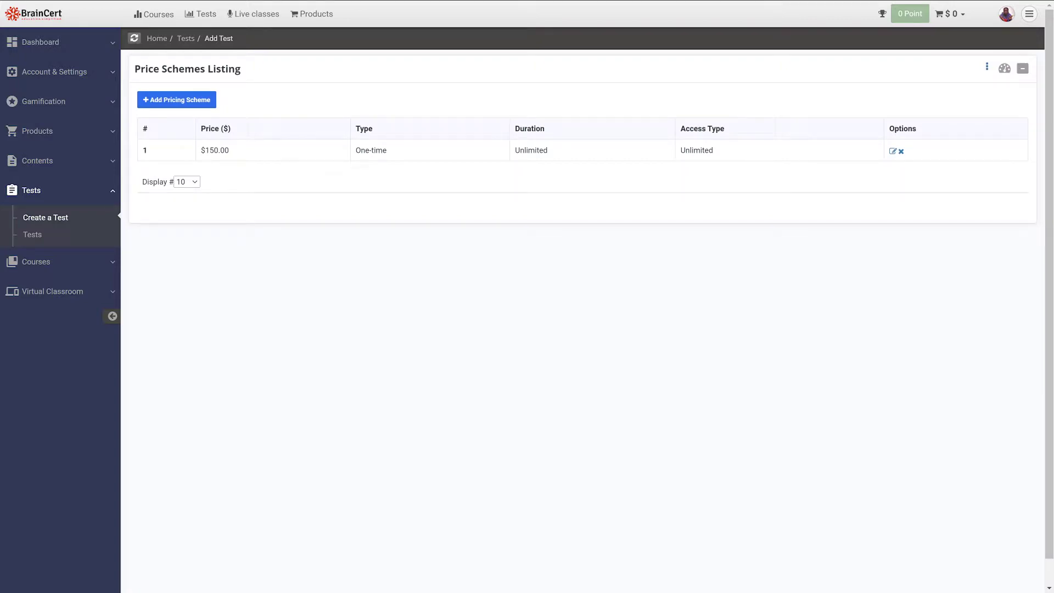
pyautogui.click(177, 100)
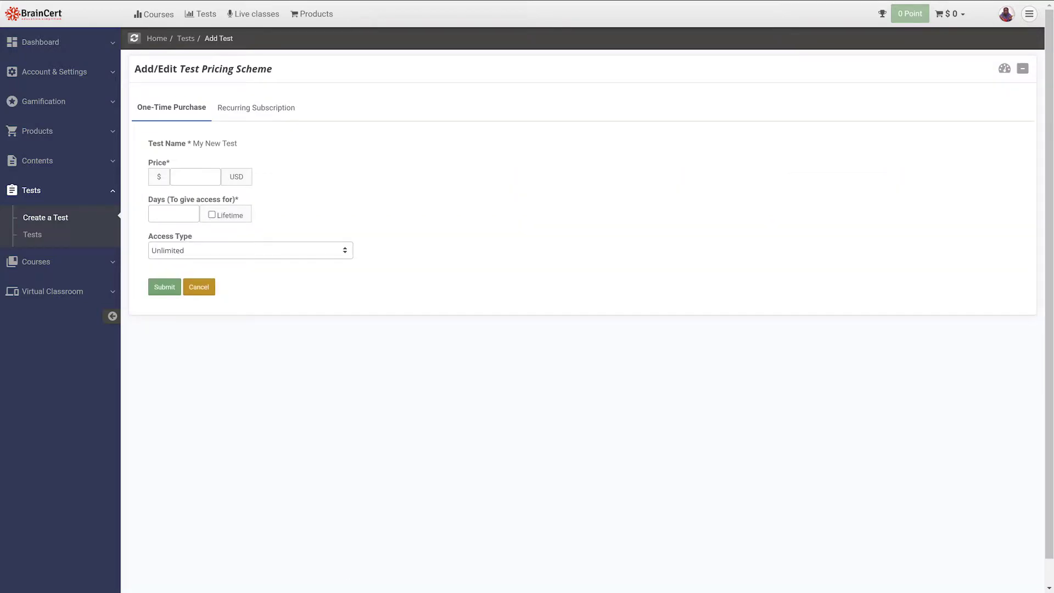
pyautogui.click(196, 176)
pyautogui.write('100')
pyautogui.press('Tab')
pyautogui.write('1')
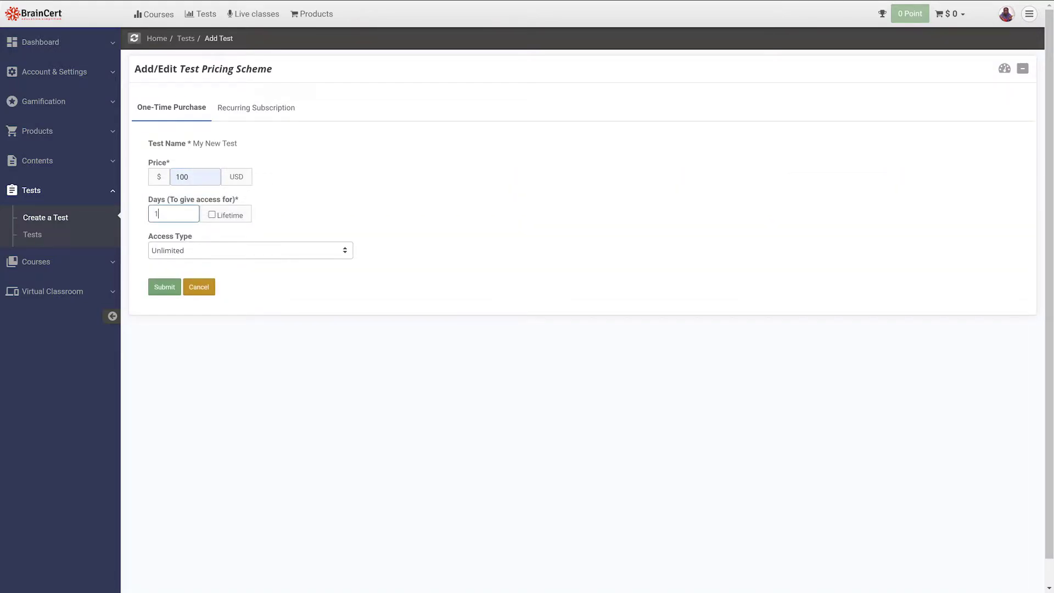
pyautogui.write('0')
pyautogui.press('Tab')
pyautogui.press('space')
pyautogui.press('Tab')
pyautogui.hotkey('alt', 'Down')
pyautogui.press('Escape')
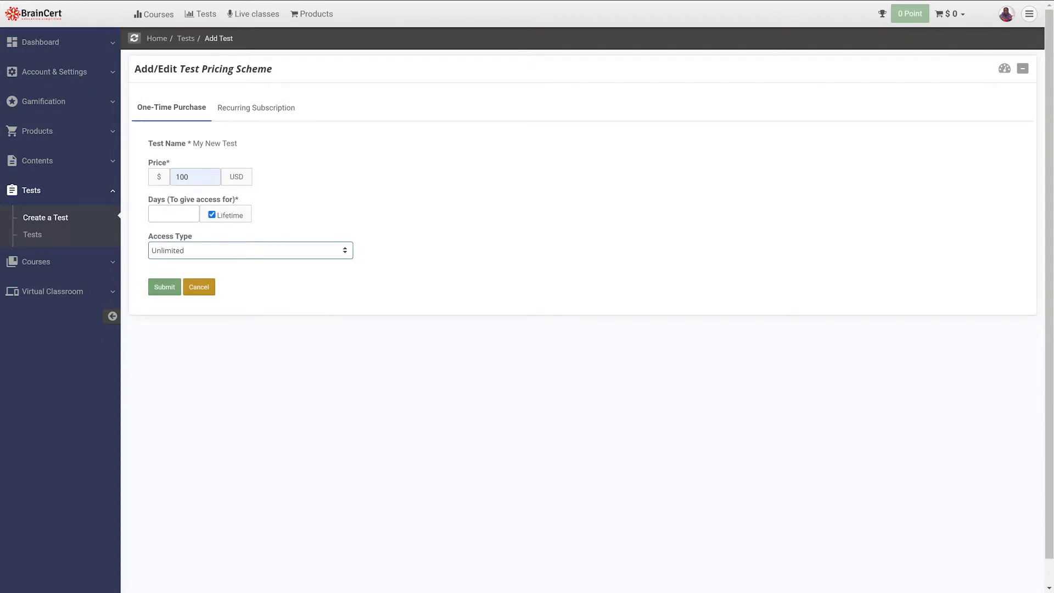
# Switch to a recurring subscription priced 100 with an Annual period and submit it
pyautogui.hotkey('shift', 'Tab')
pyautogui.hotkey('shift', 'Tab')
pyautogui.hotkey('shift', 'Tab')
pyautogui.hotkey('shift', 'Tab')
pyautogui.press('Return')
pyautogui.press('Tab')
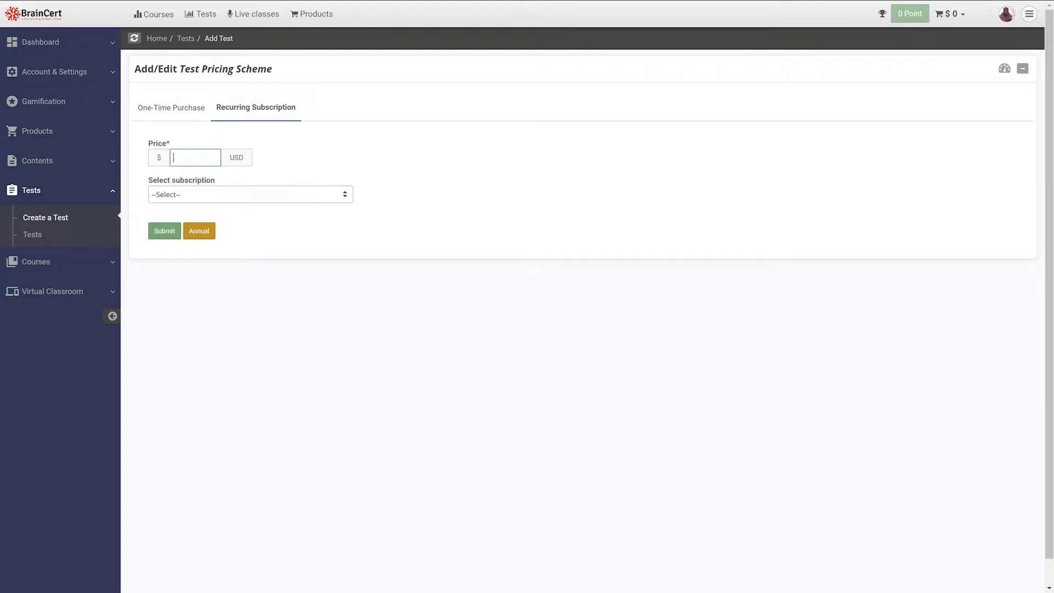
pyautogui.write('100')
pyautogui.press('Tab')
pyautogui.hotkey('alt', 'Down')
pyautogui.press('Down')
pyautogui.press('Return')
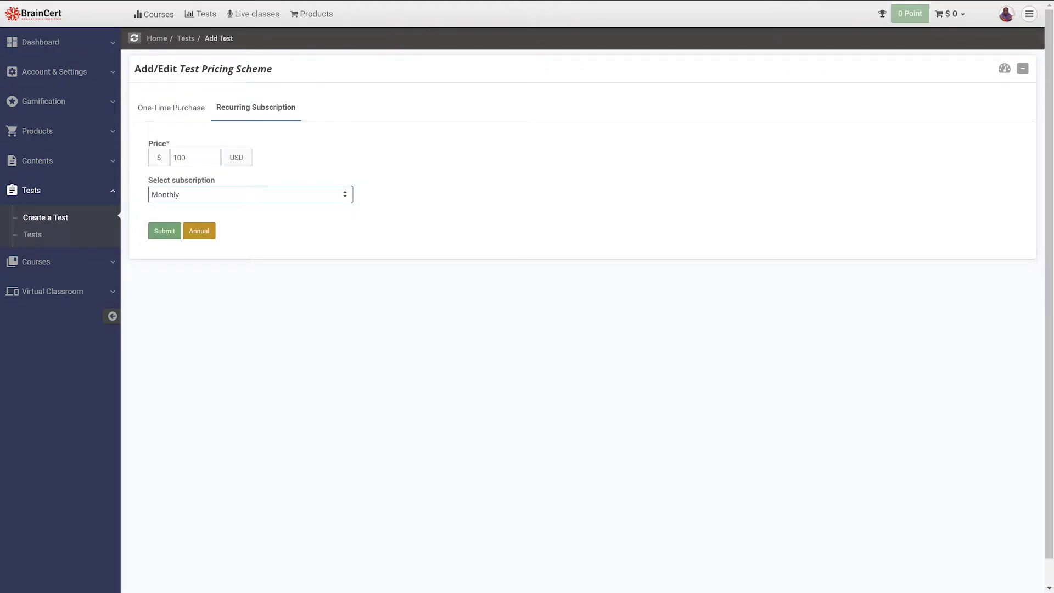
pyautogui.hotkey('alt', 'Down')
pyautogui.press('Down')
pyautogui.press('Return')
pyautogui.press('Tab')
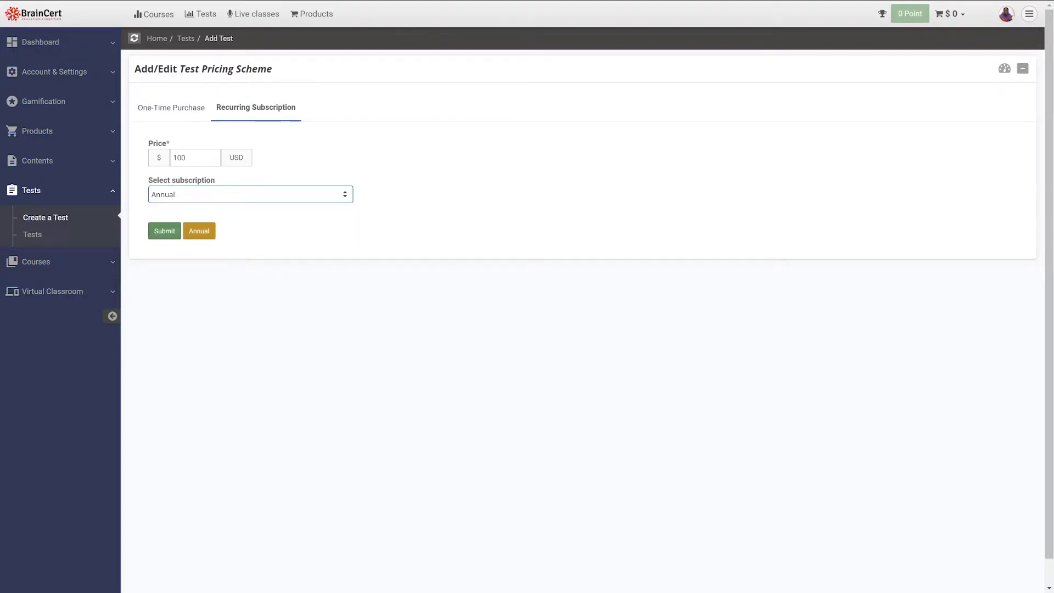
pyautogui.press('Return')
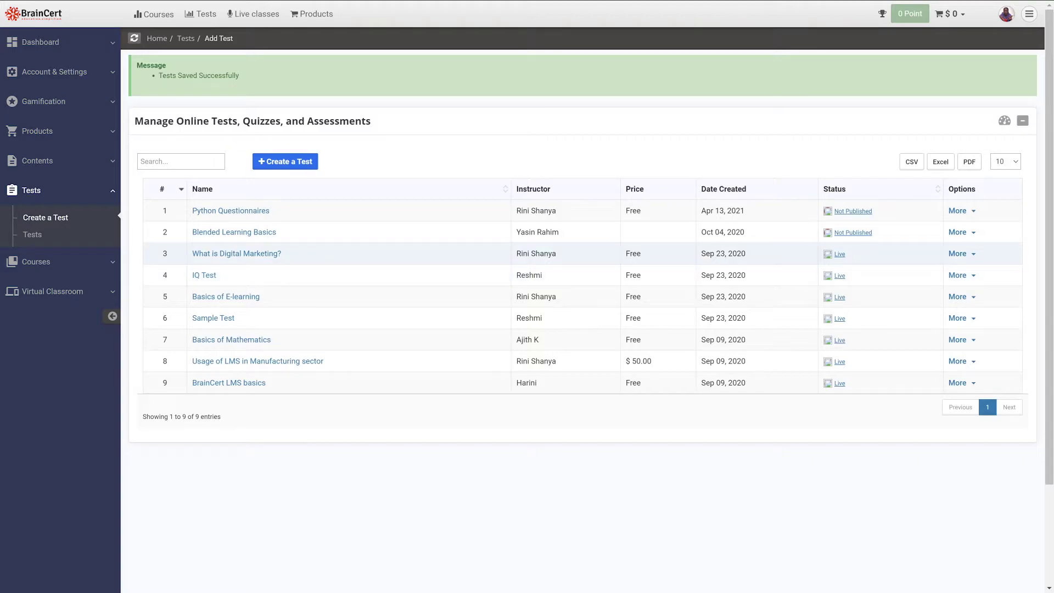
# Start a new test discount that uses a discount code with no usage limit
pyautogui.click(958, 232)
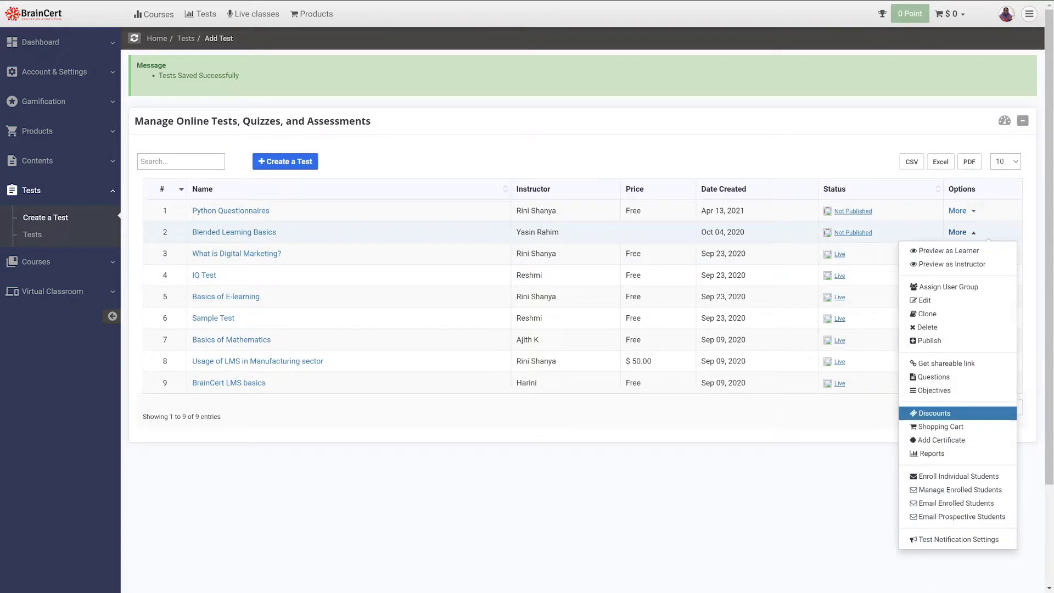
pyautogui.click(934, 413)
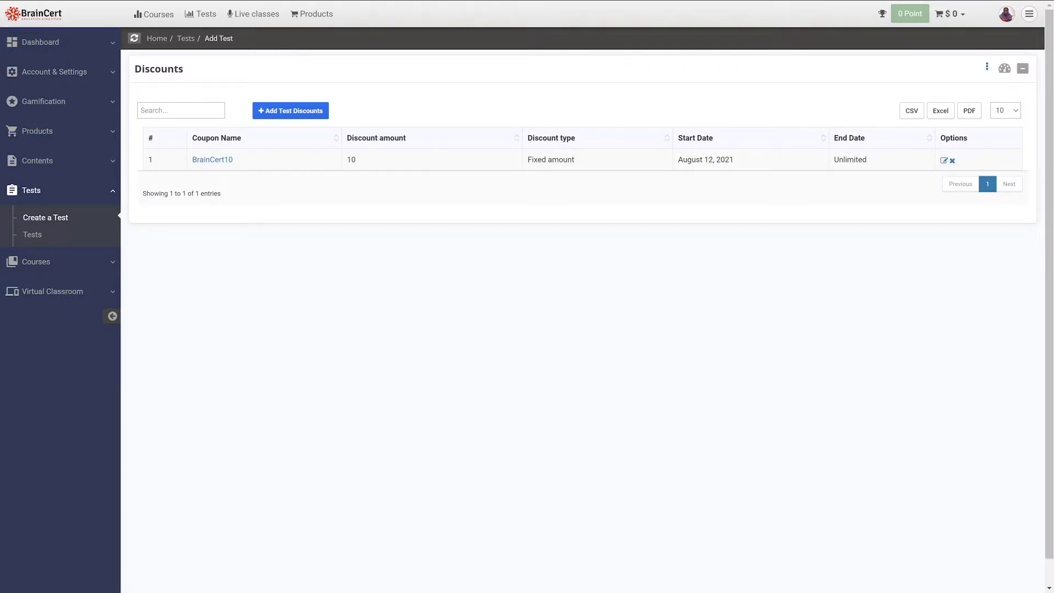
pyautogui.click(290, 111)
pyautogui.click(549, 172)
pyautogui.click(463, 193)
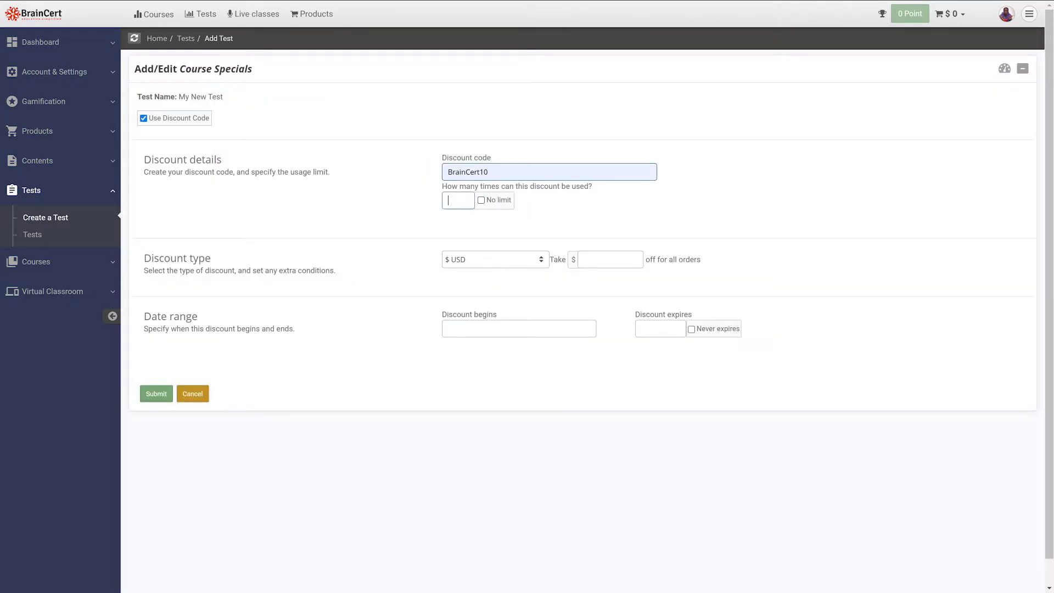
pyautogui.write('10')
pyautogui.click(481, 199)
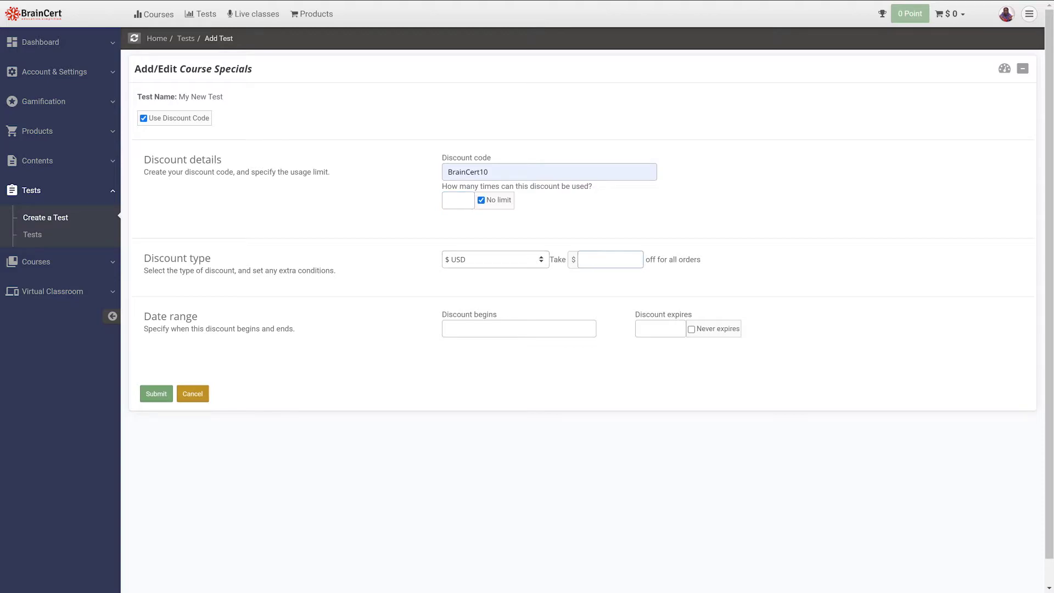
# Set the discount to $10 off, valid from 2021-08-12 to 2021-08-19
pyautogui.click(495, 259)
pyautogui.click(609, 259)
pyautogui.write('10')
pyautogui.click(519, 328)
pyautogui.click(533, 435)
pyautogui.click(660, 328)
pyautogui.click(726, 456)
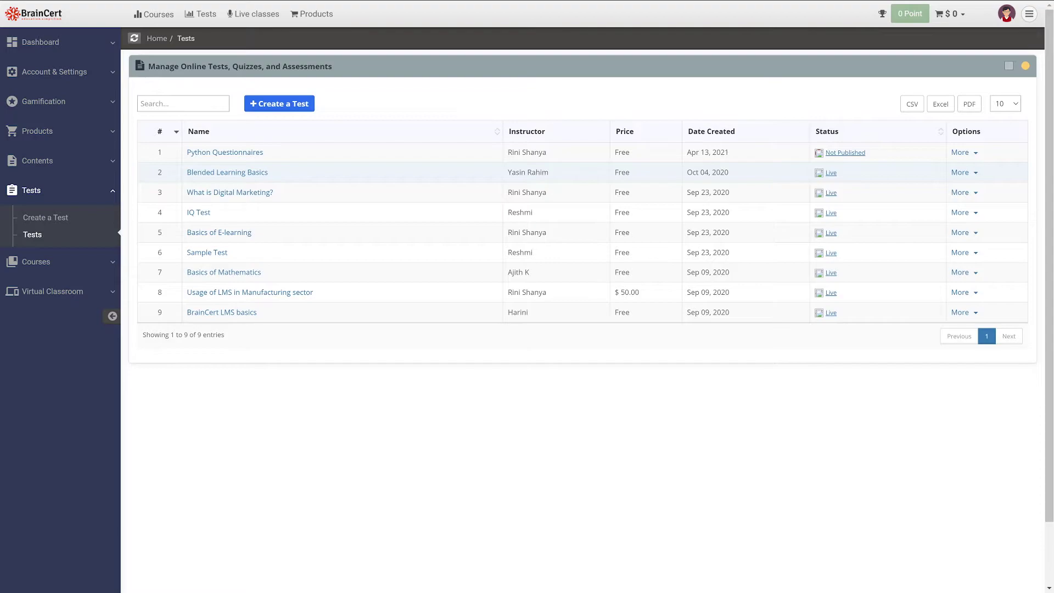
# Add a test objective named 'Blended learning basics'
pyautogui.click(963, 173)
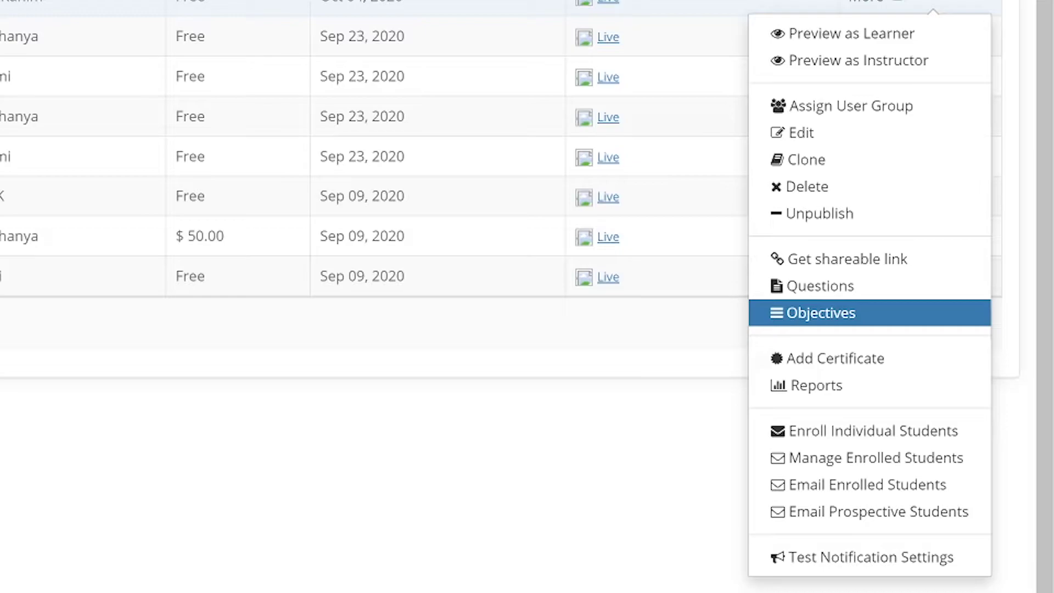
pyautogui.click(820, 312)
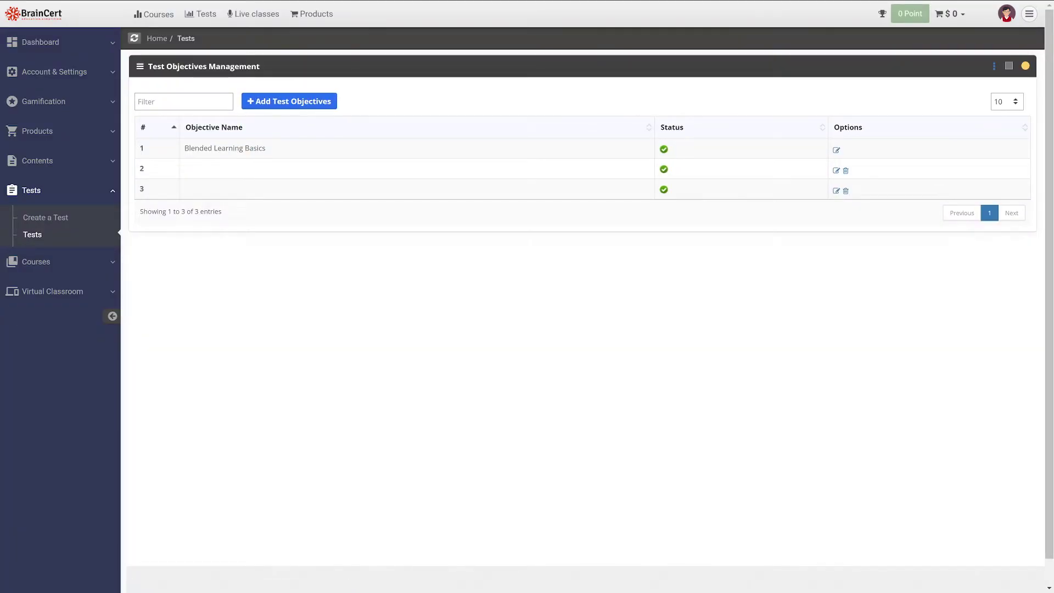
pyautogui.click(289, 101)
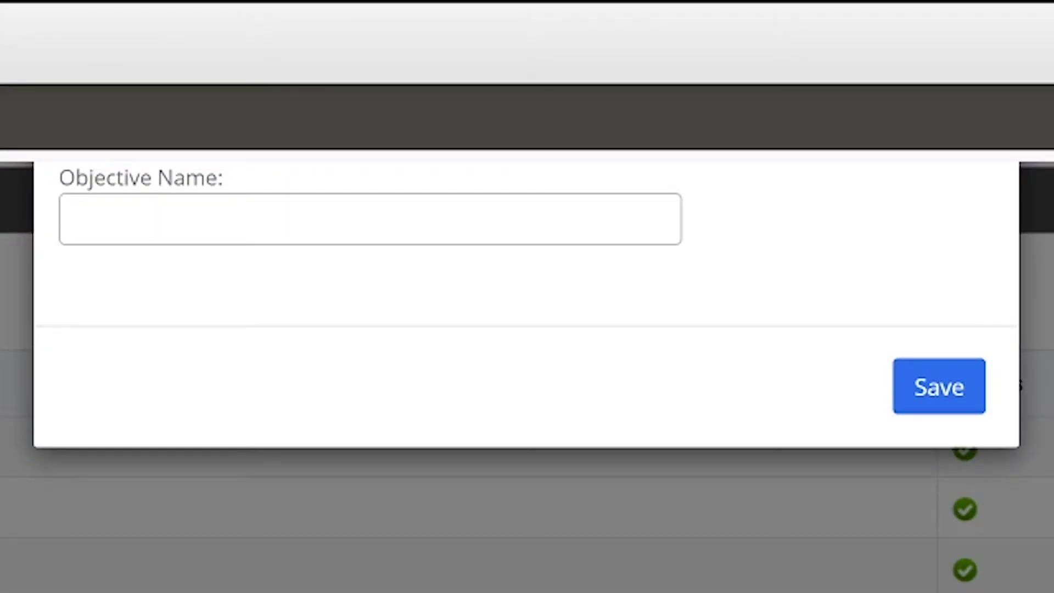
pyautogui.click(77, 219)
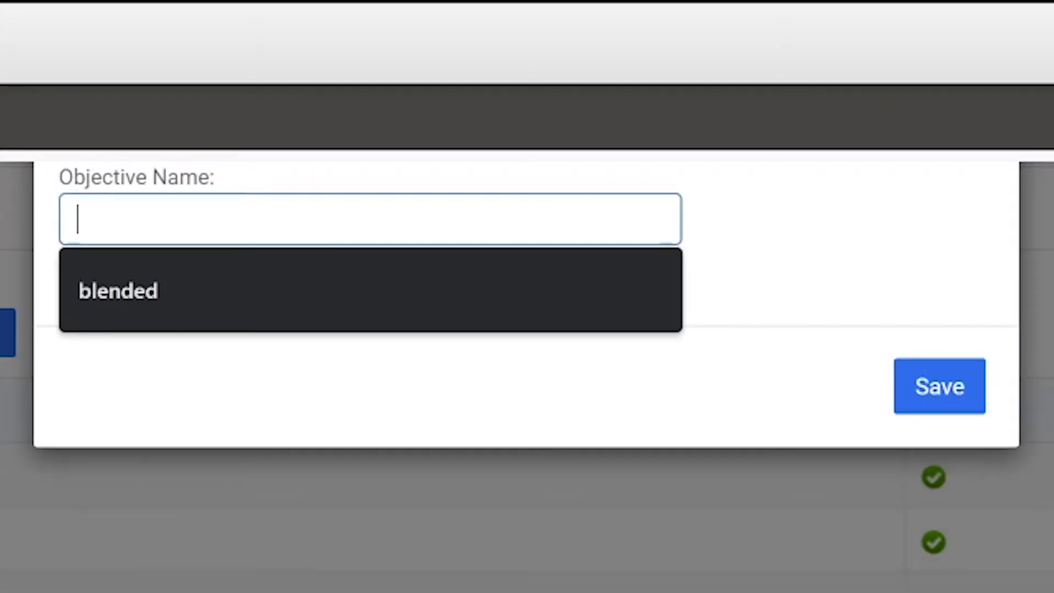
pyautogui.write('Blended')
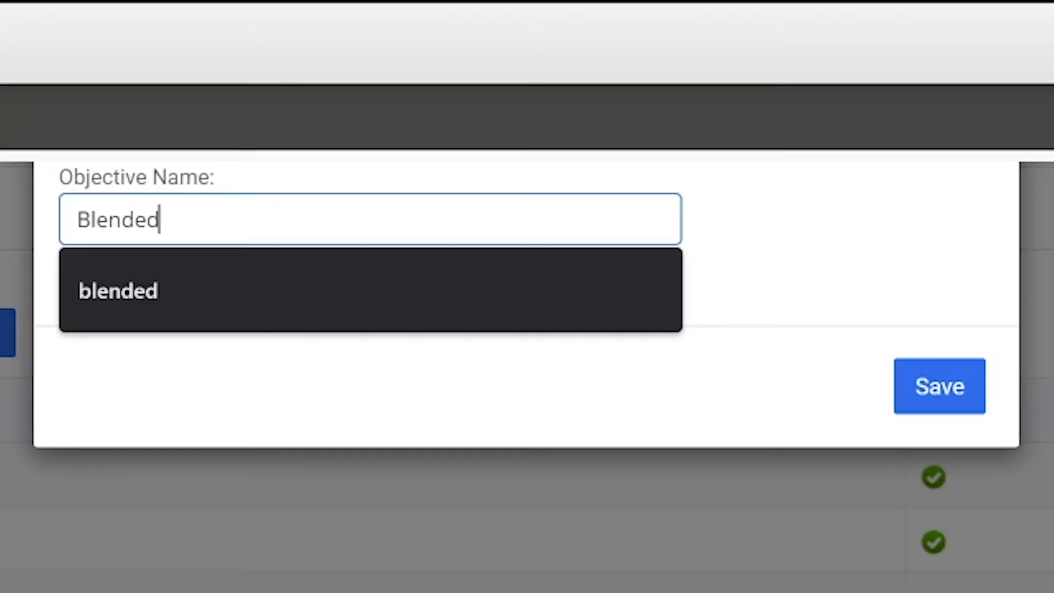
pyautogui.write(' learning B')
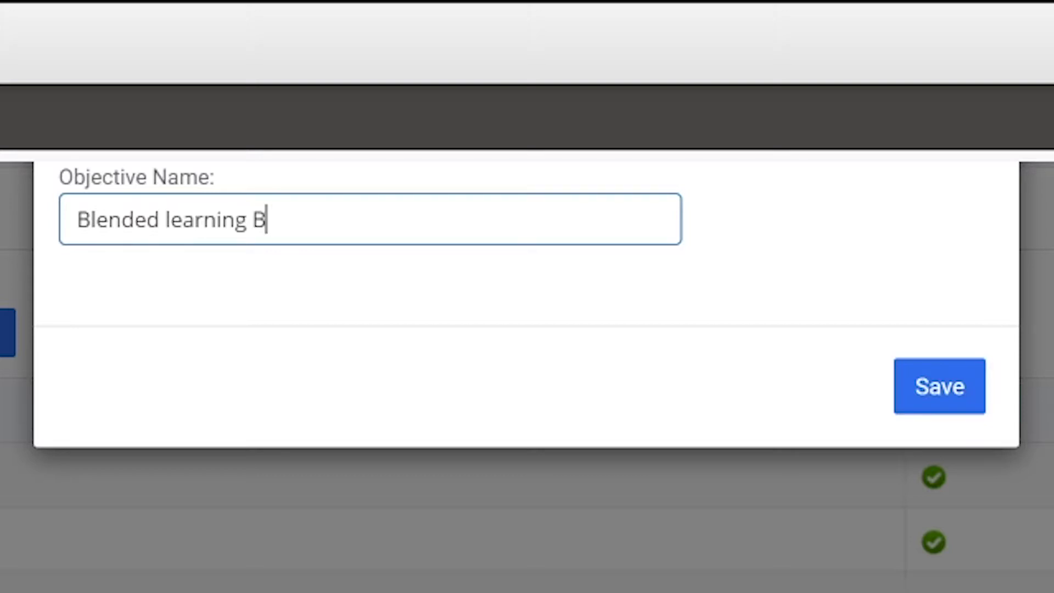
pyautogui.press('BackSpace')
pyautogui.write('basics')
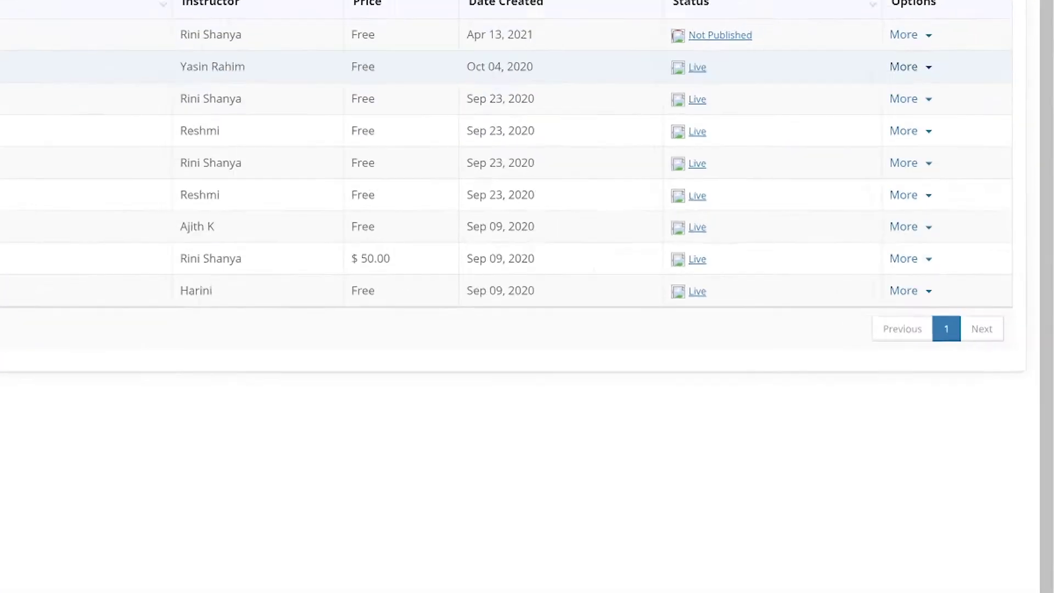
# Save a rated Multiple Choice question with answers A flipped classroom, Synchronous learning and Paraprofessionalism
pyautogui.click(963, 172)
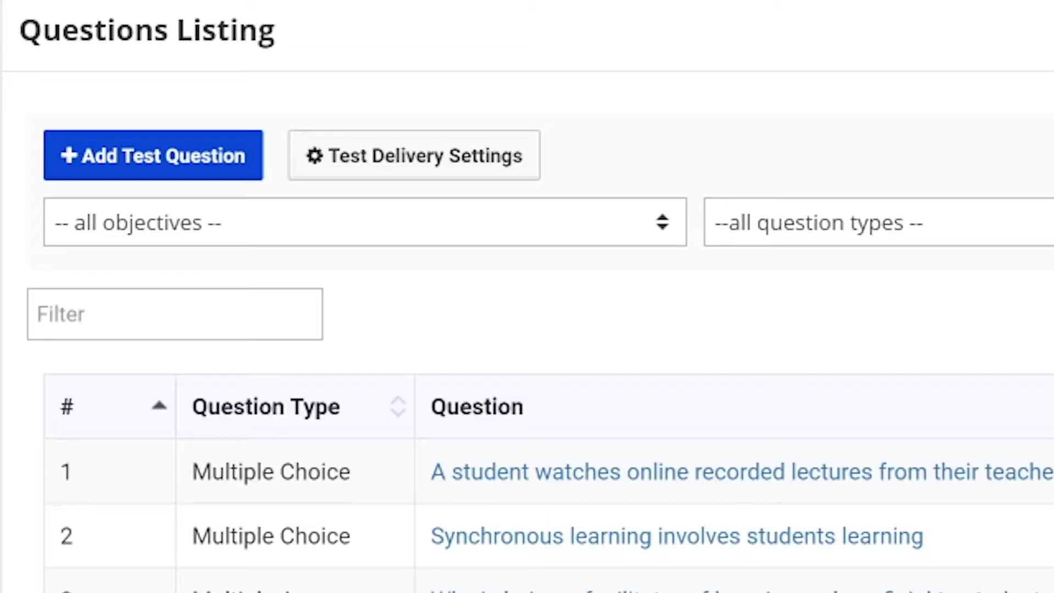
pyautogui.click(153, 154)
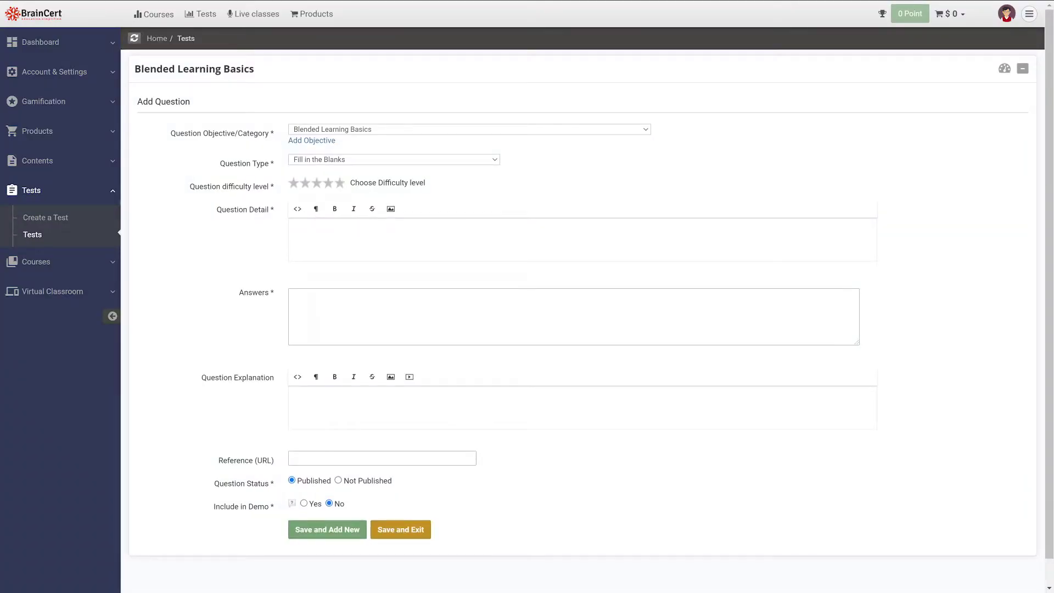
pyautogui.click(469, 129)
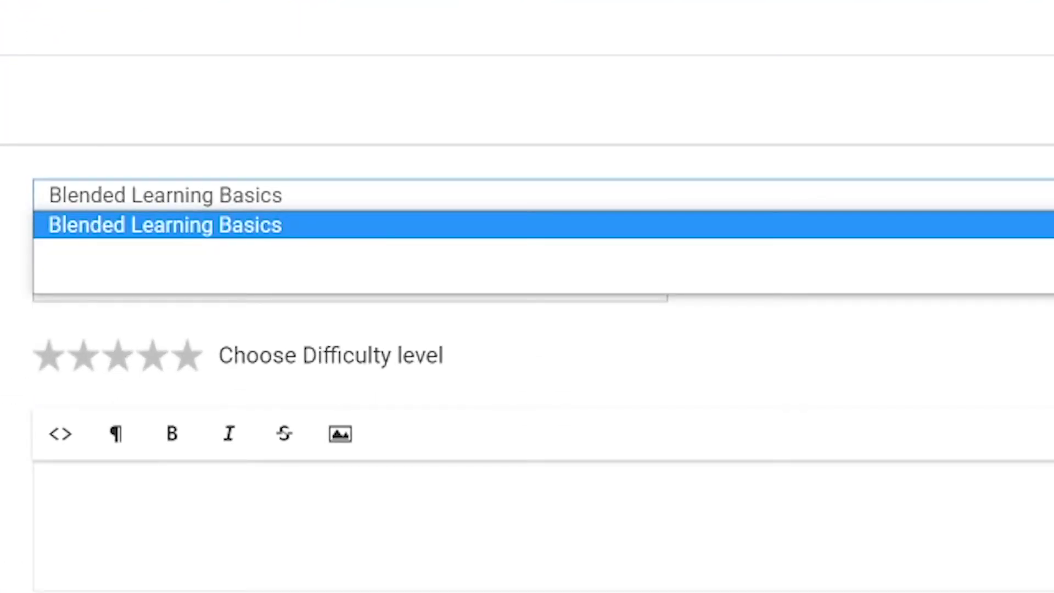
pyautogui.click(164, 225)
pyautogui.scroll(-4, 527, 297)
pyautogui.click(350, 43)
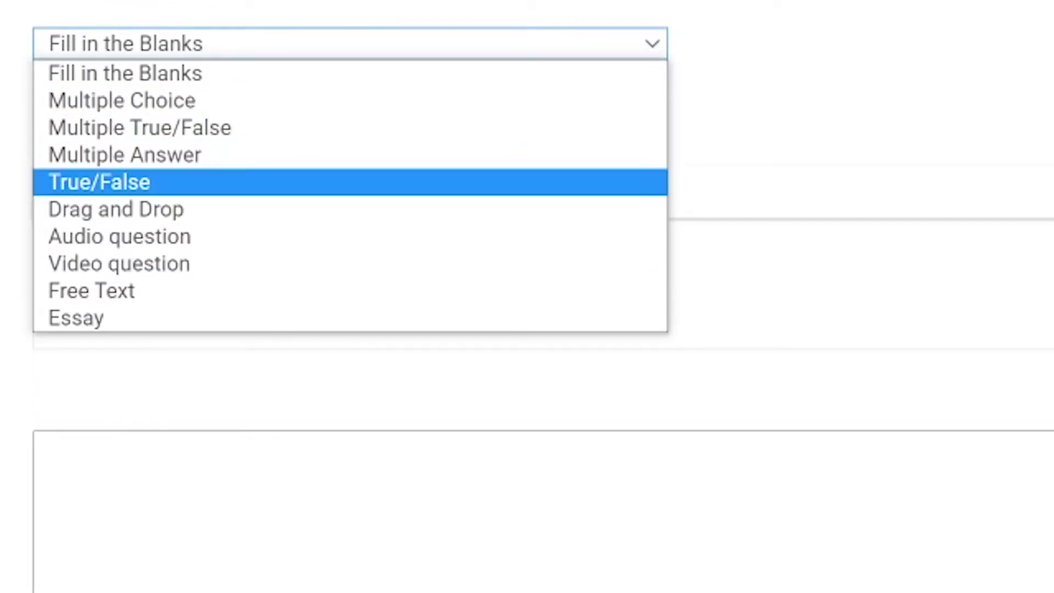
pyautogui.click(122, 101)
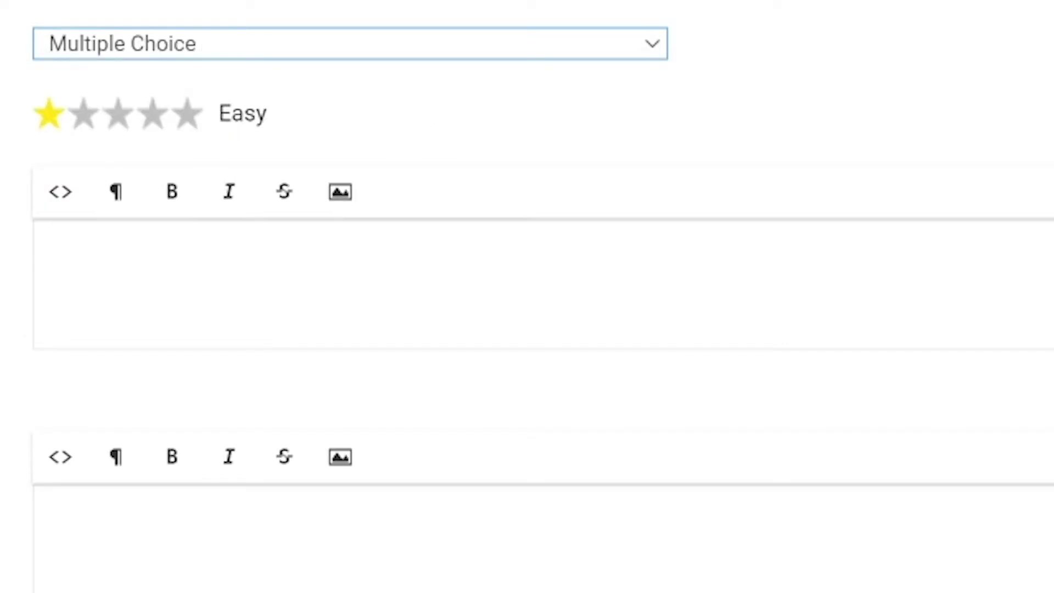
pyautogui.click(66, 268)
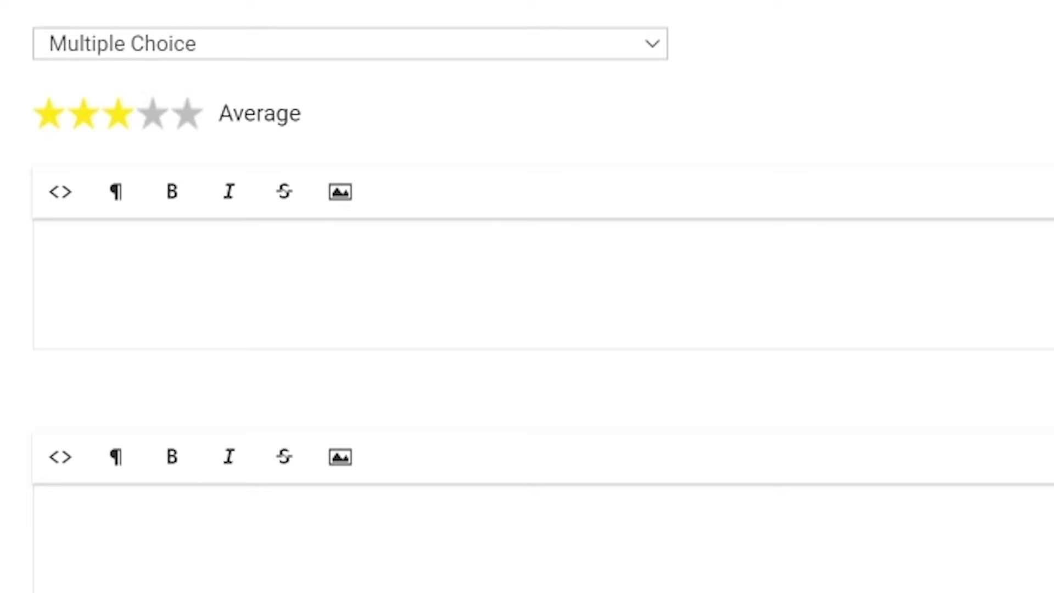
pyautogui.hotkey('ctrl', 'v')
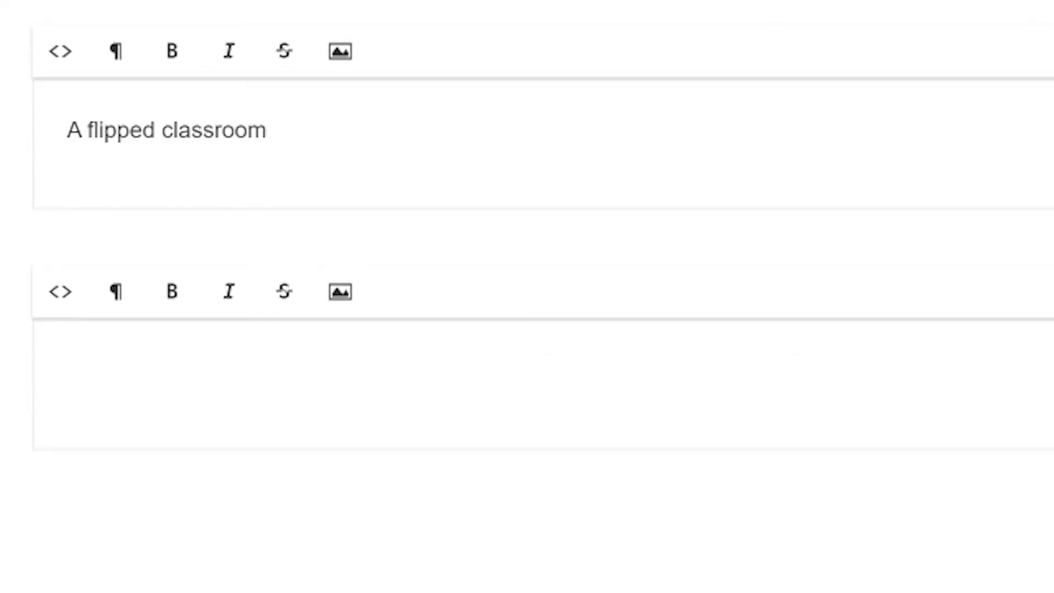
pyautogui.write('Synchronous learning')
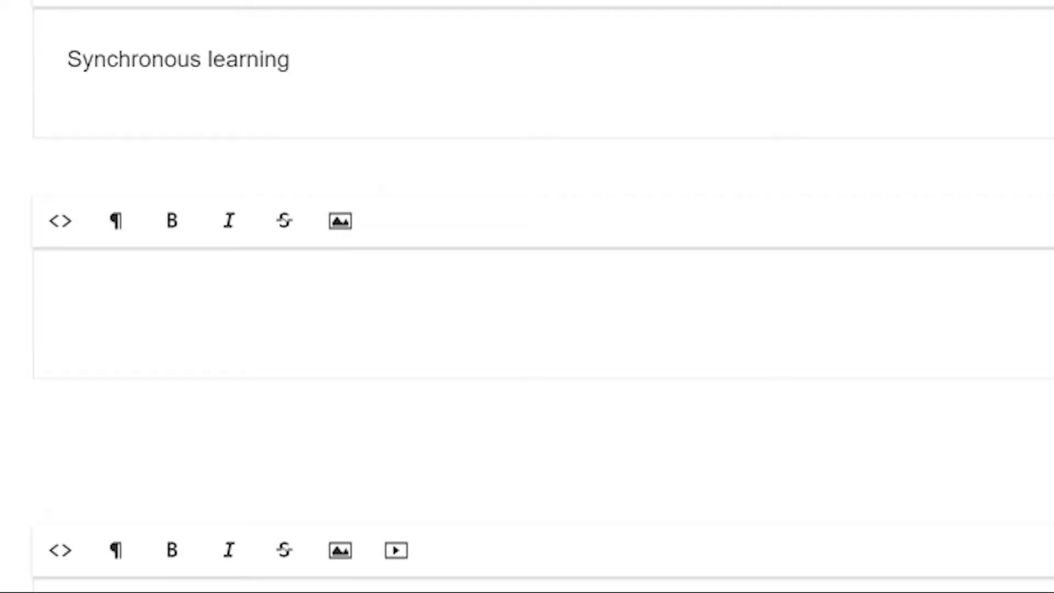
pyautogui.write('Paraprofessionalism')
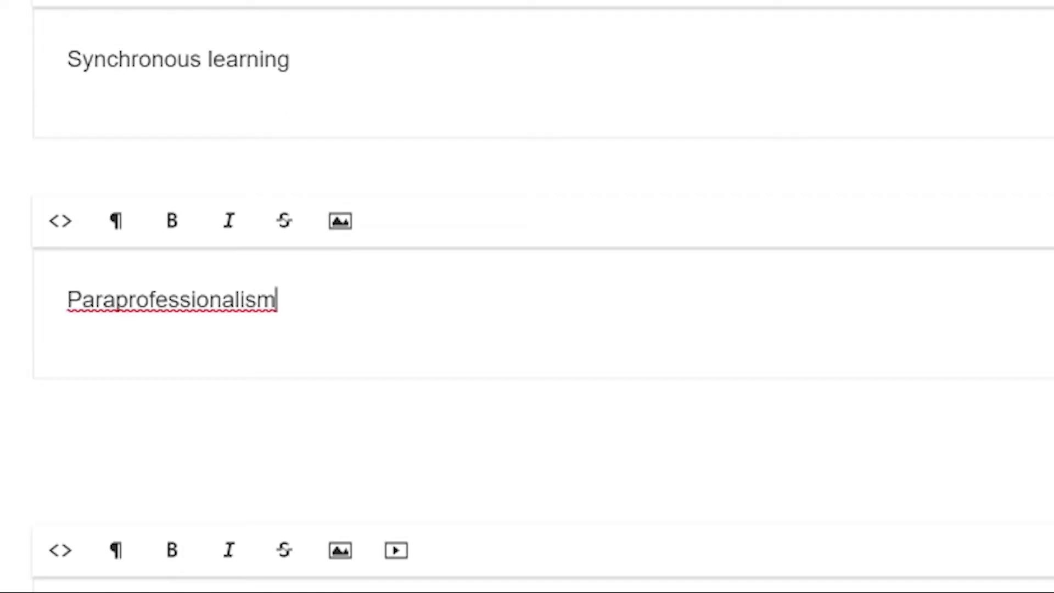
pyautogui.scroll(-6, 527, 296)
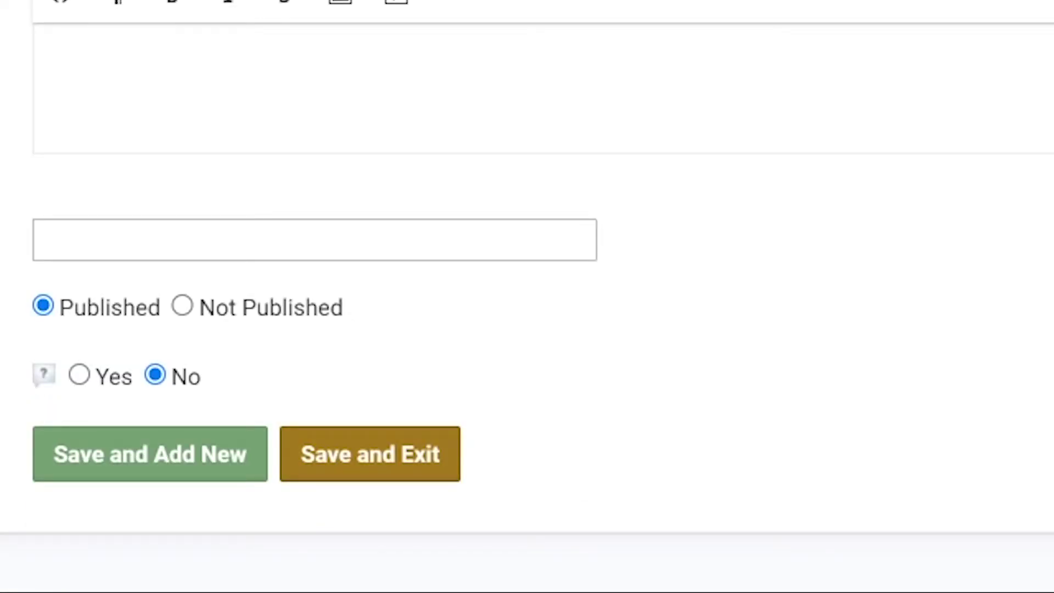
pyautogui.click(370, 453)
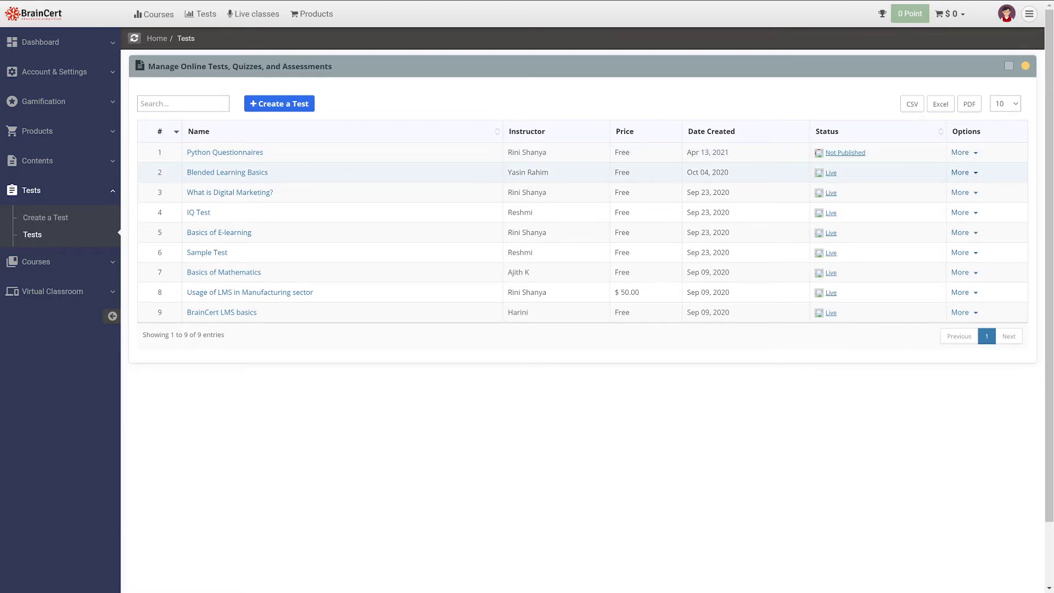
# Create a shareable link named 'Blender Basics' with its time zone and an end date of the 26th
pyautogui.click(961, 173)
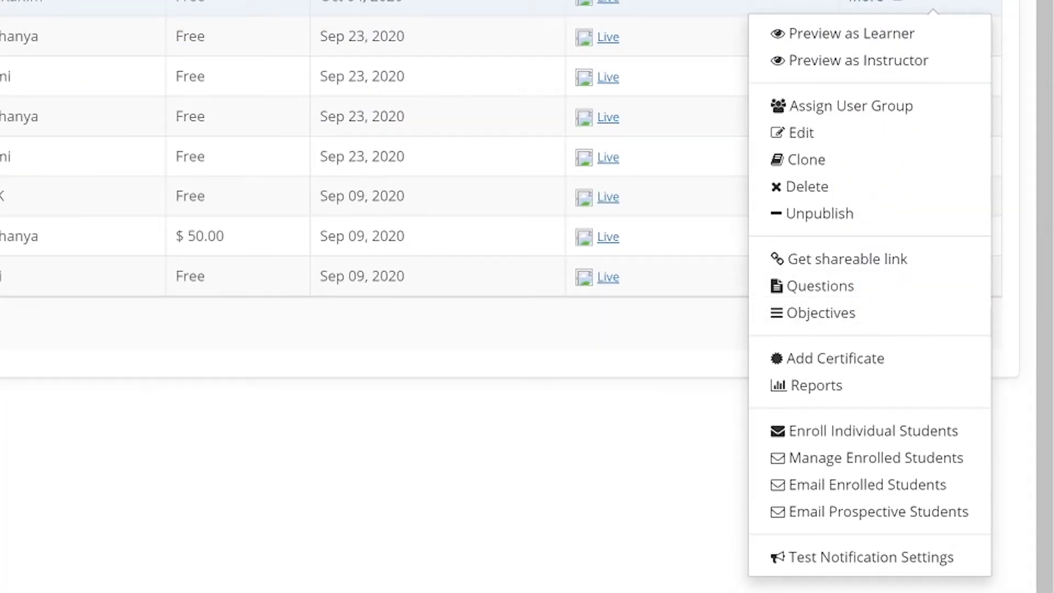
pyautogui.click(848, 259)
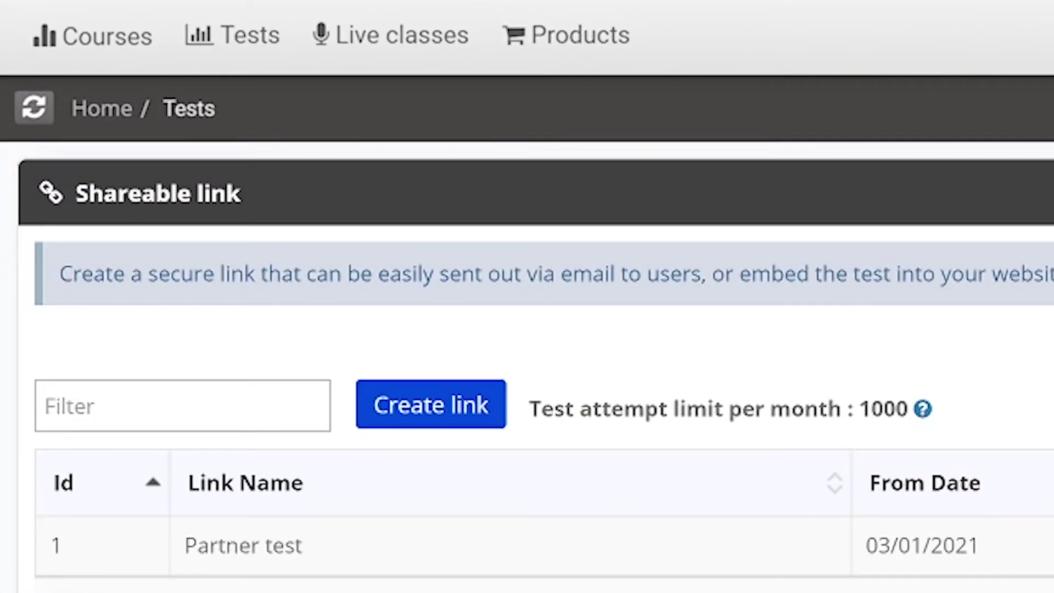
pyautogui.click(430, 404)
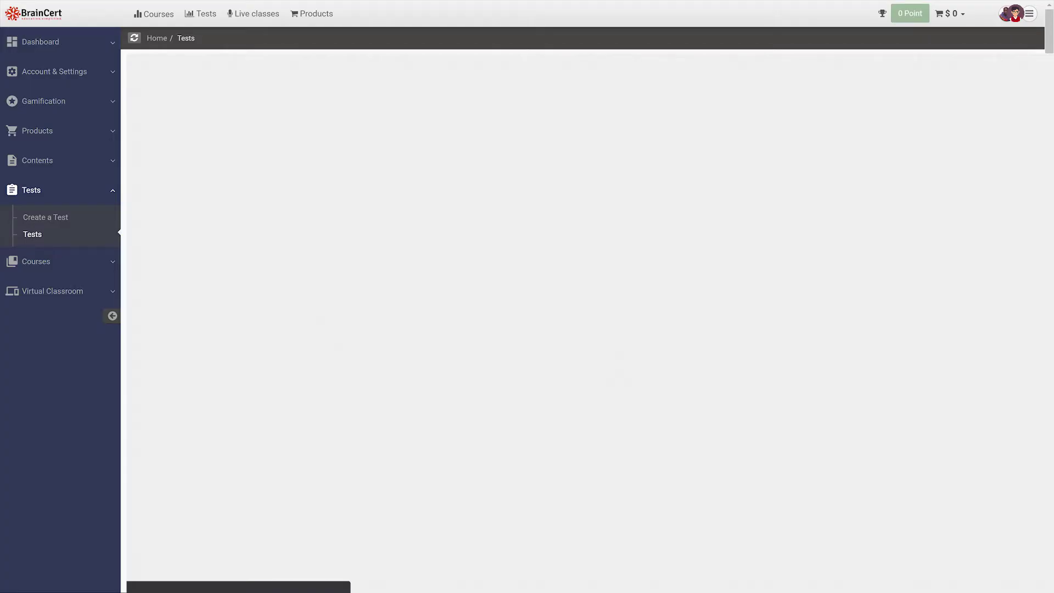
pyautogui.write('Blender Basics')
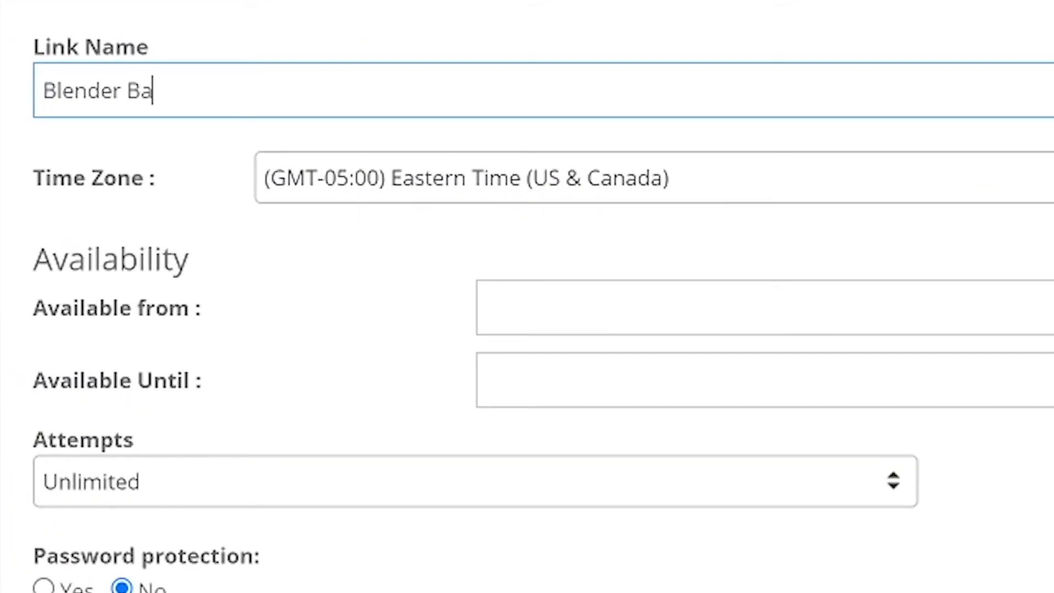
pyautogui.click(461, 178)
pyautogui.scroll(-20, 659, 411)
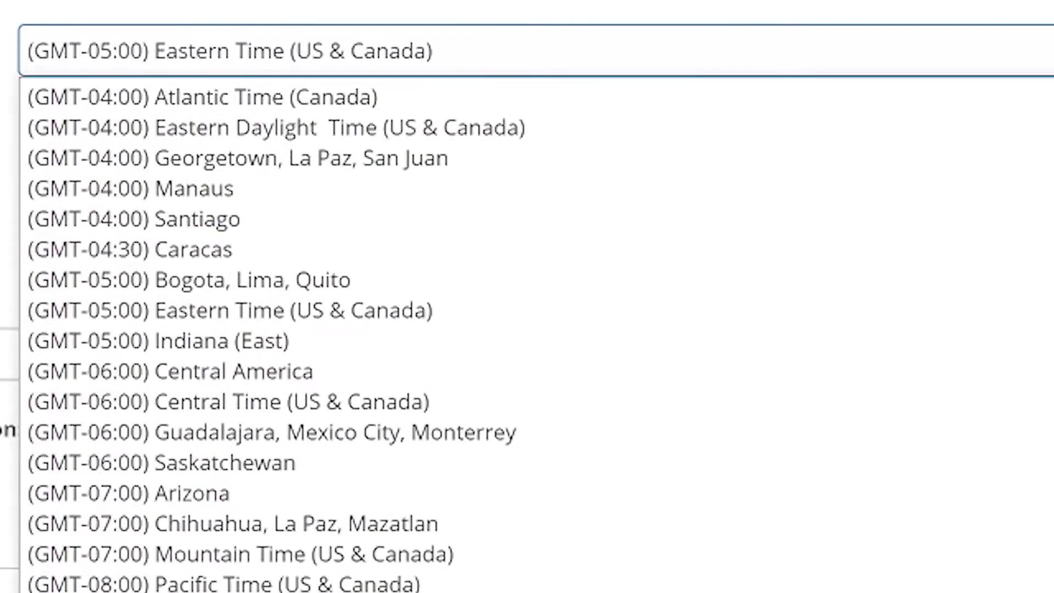
pyautogui.scroll(-10, 275, 329)
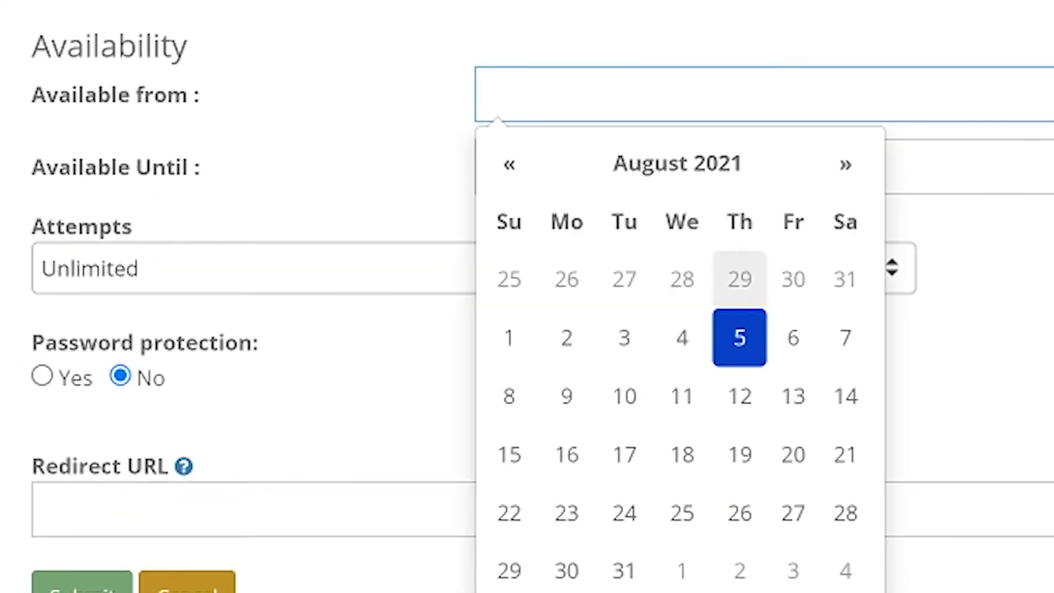
pyautogui.click(743, 335)
pyautogui.click(740, 583)
# Limit the link to 2 attempts and protect it with a password
pyautogui.click(220, 269)
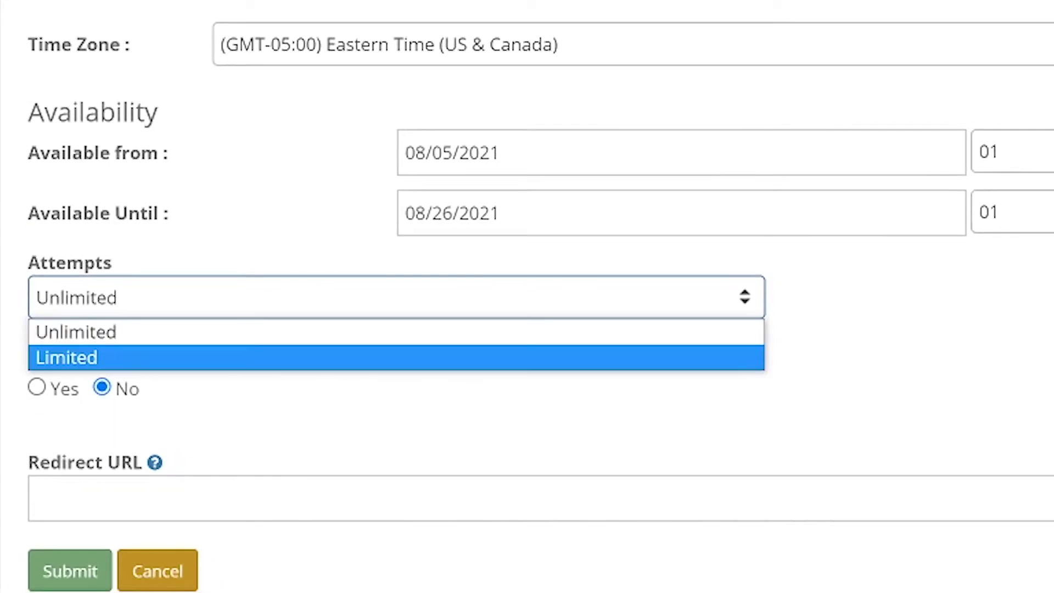
pyautogui.click(111, 337)
pyautogui.click(1042, 269)
pyautogui.write('2')
pyautogui.click(37, 390)
pyautogui.click(219, 501)
pyautogui.write('password')
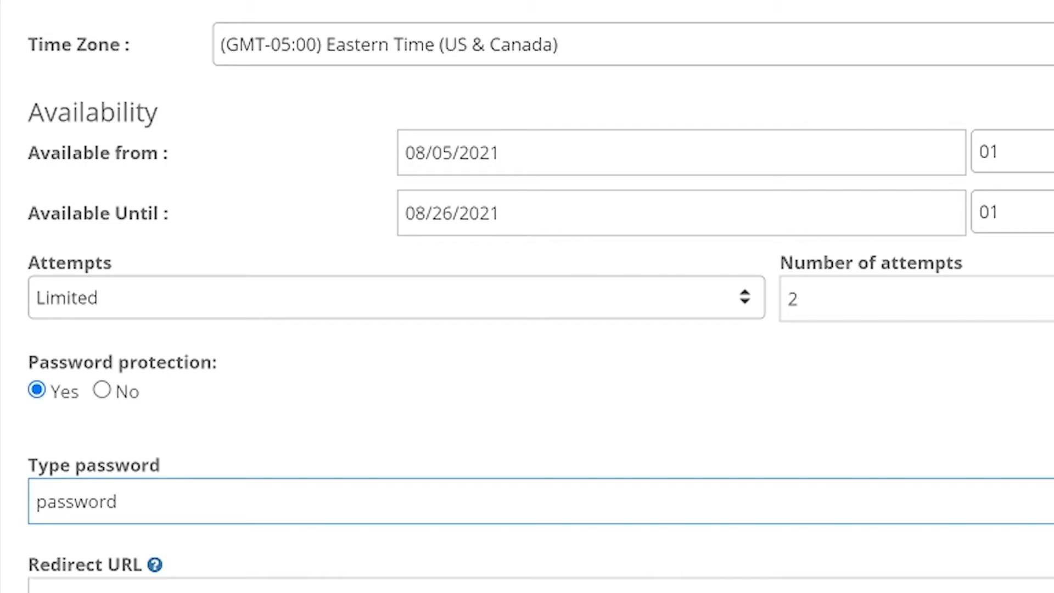
# Reveal and select the Partner test link's address for copying
pyautogui.scroll(-4, 527, 296)
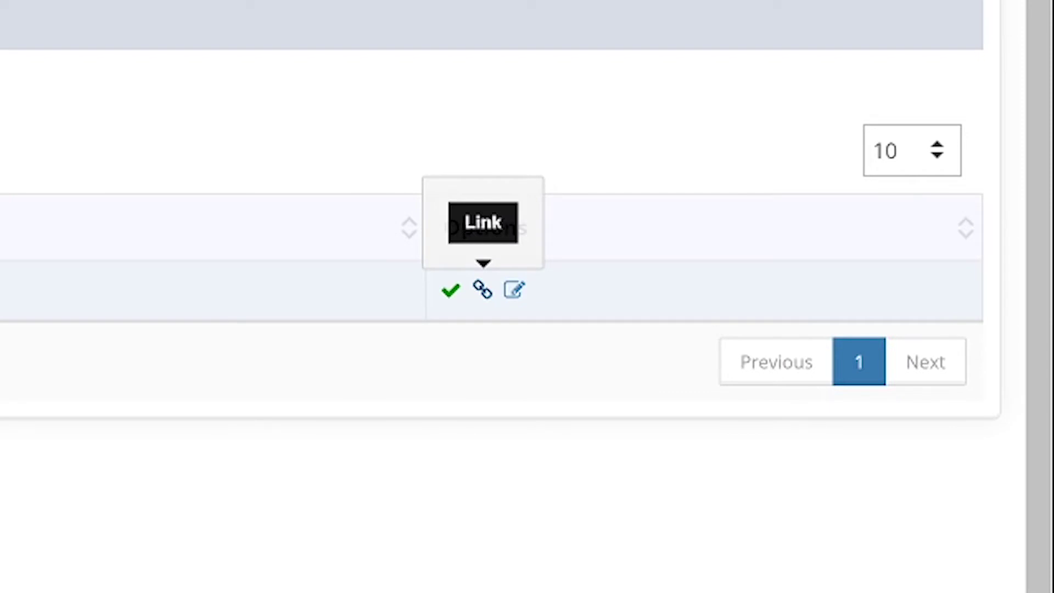
pyautogui.click(482, 290)
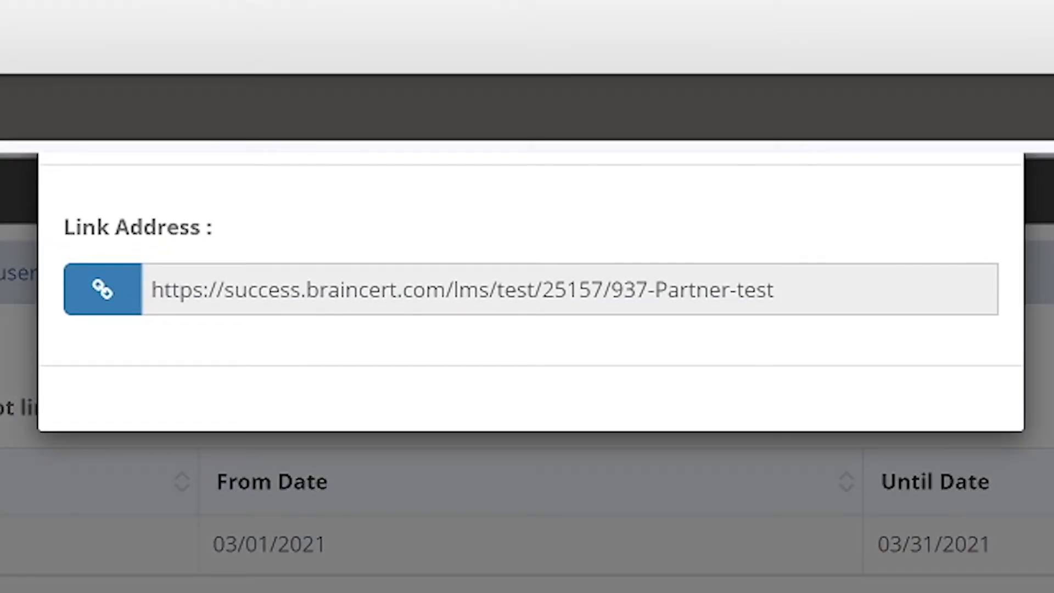
pyautogui.click(774, 289)
pyautogui.hotkey('ctrl', 'a')
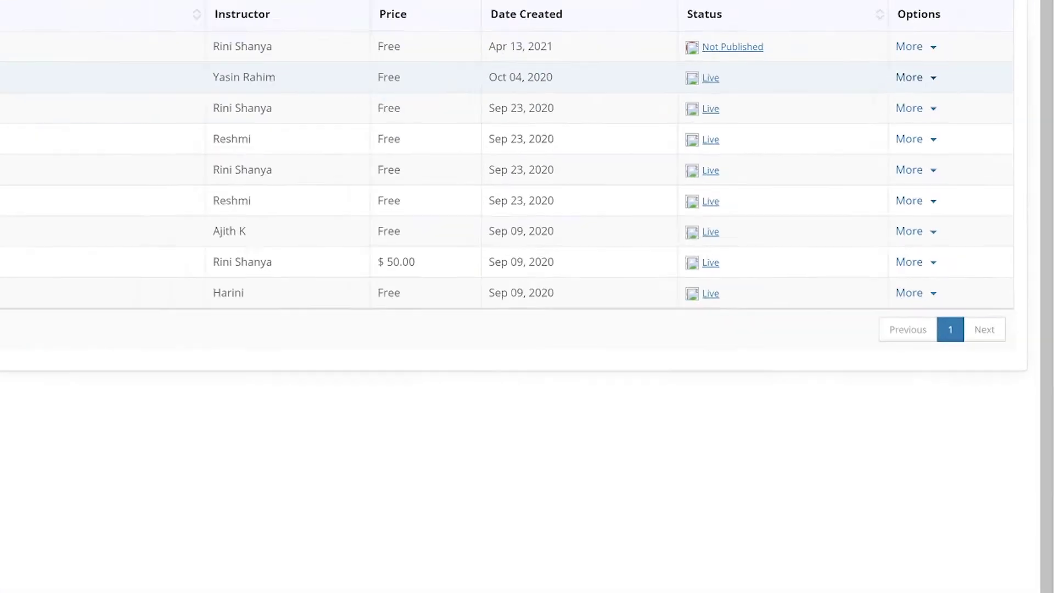
pyautogui.click(960, 172)
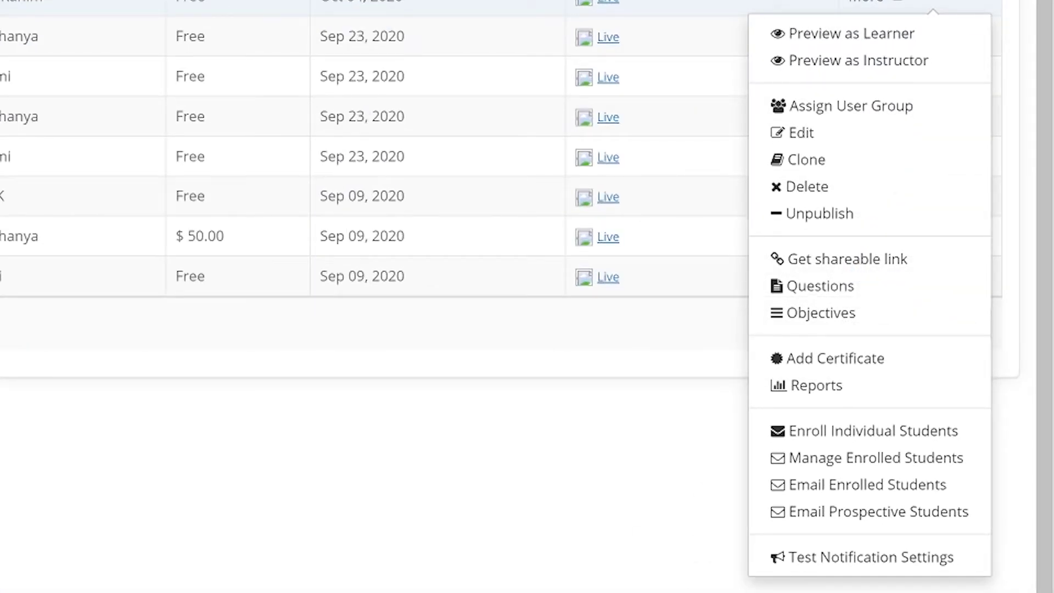
pyautogui.click(850, 106)
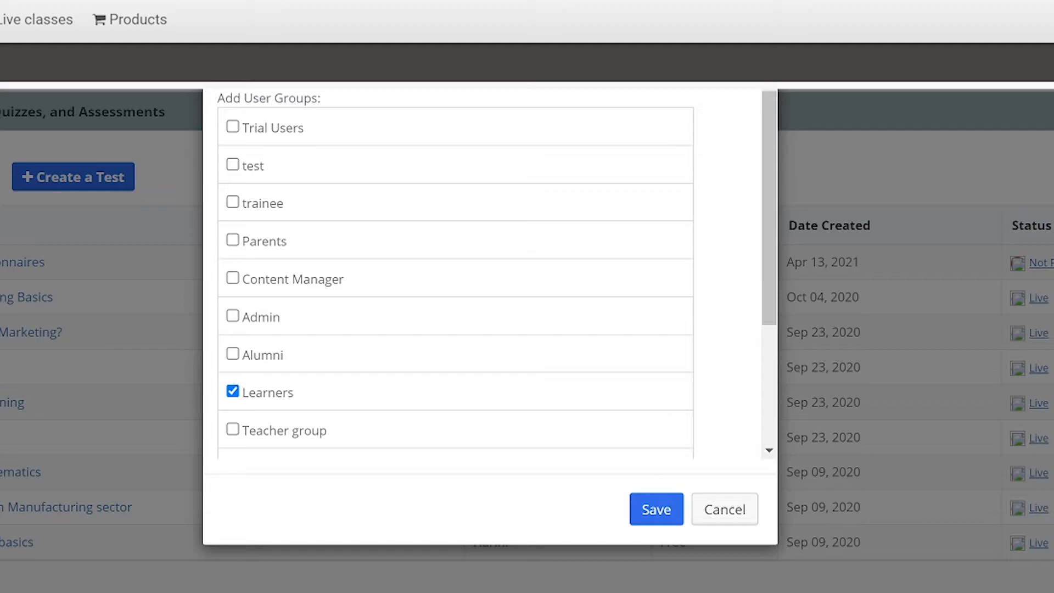
pyautogui.scroll(-4, 456, 274)
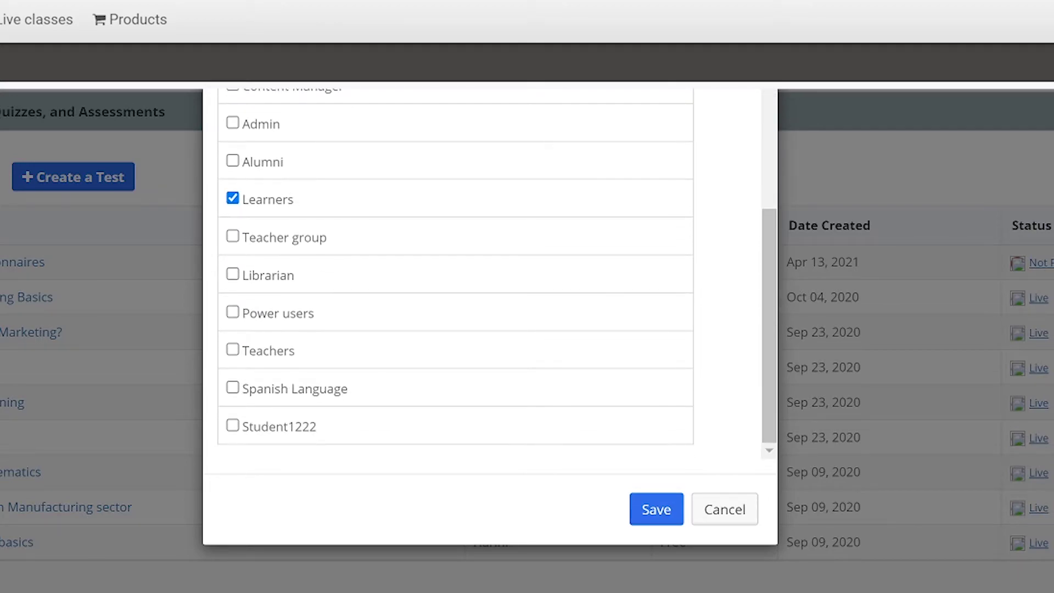
pyautogui.scroll(4, 456, 274)
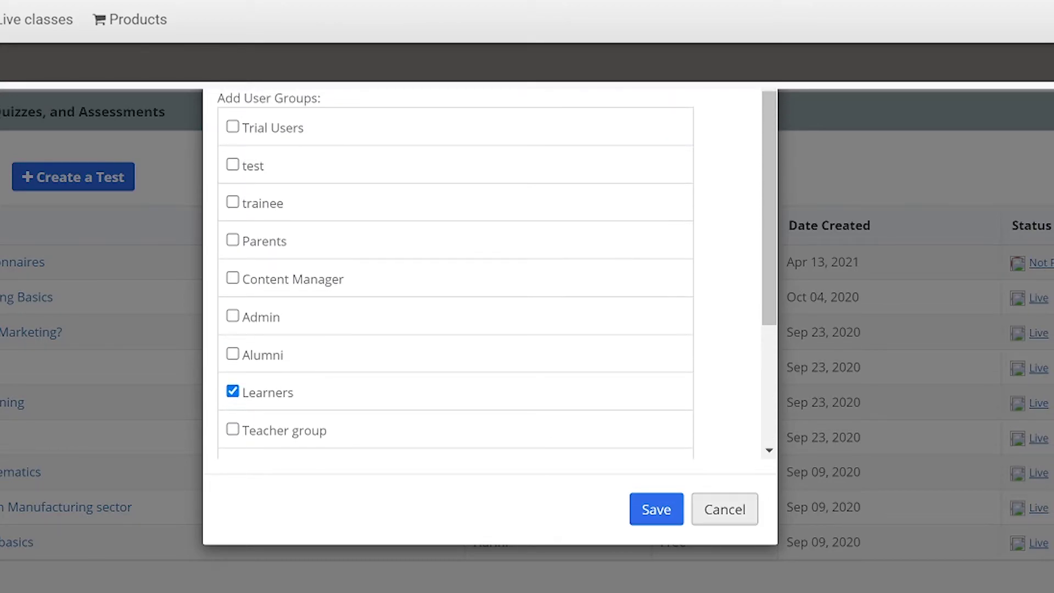
pyautogui.click(724, 508)
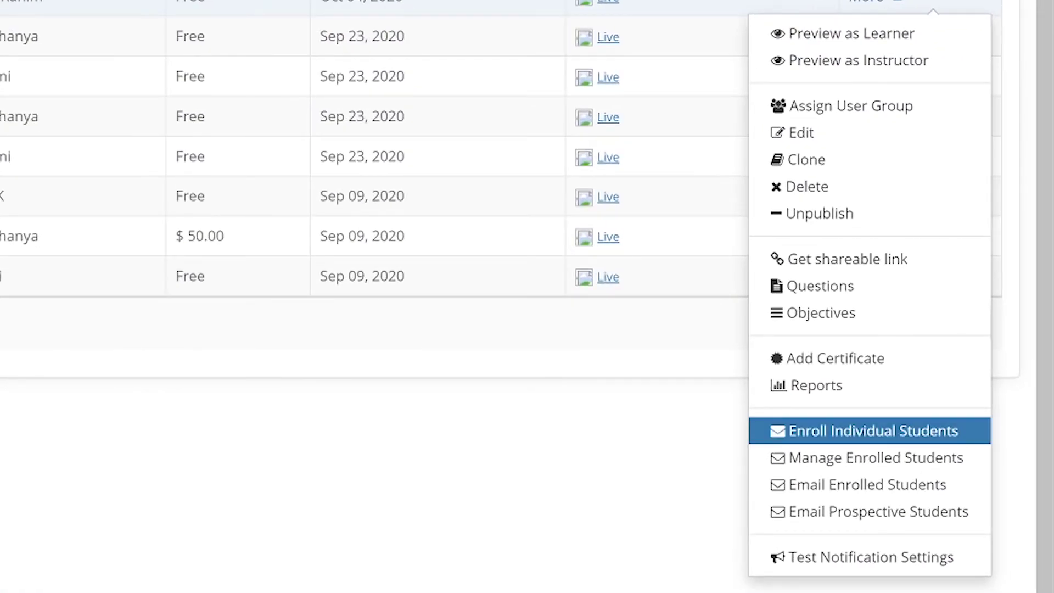
# Enroll an individual student by entering their e-mail address
pyautogui.click(872, 431)
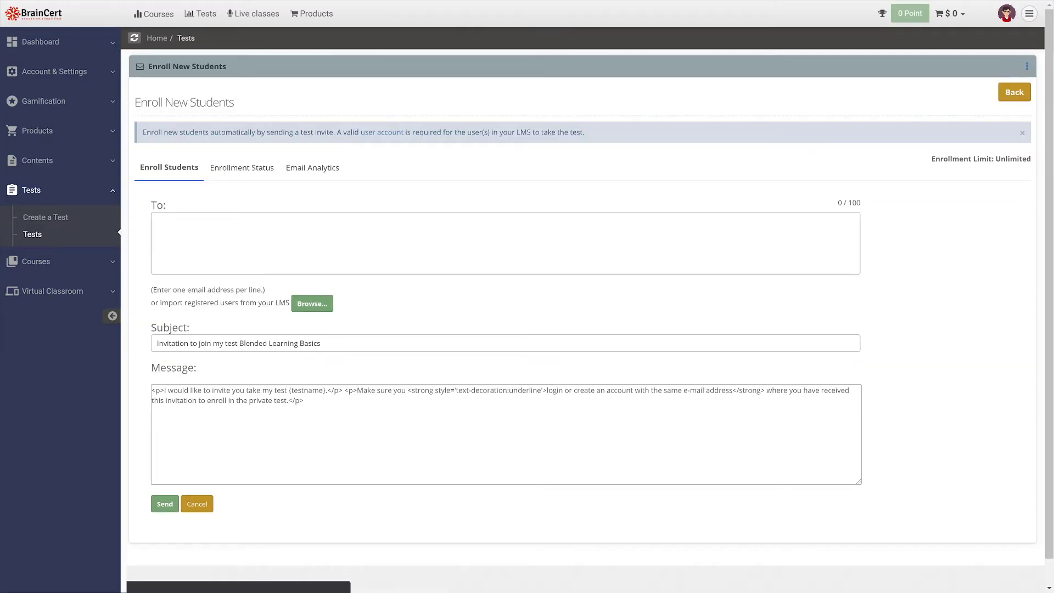
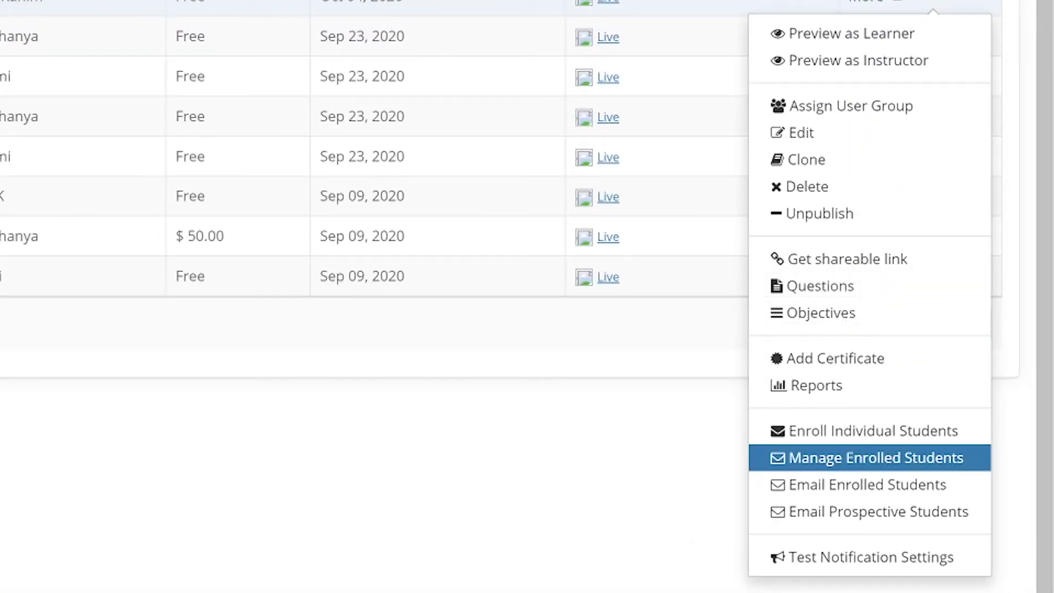
# Review the enrolled students, then address e-mails to enrolled and prospective students
pyautogui.click(876, 457)
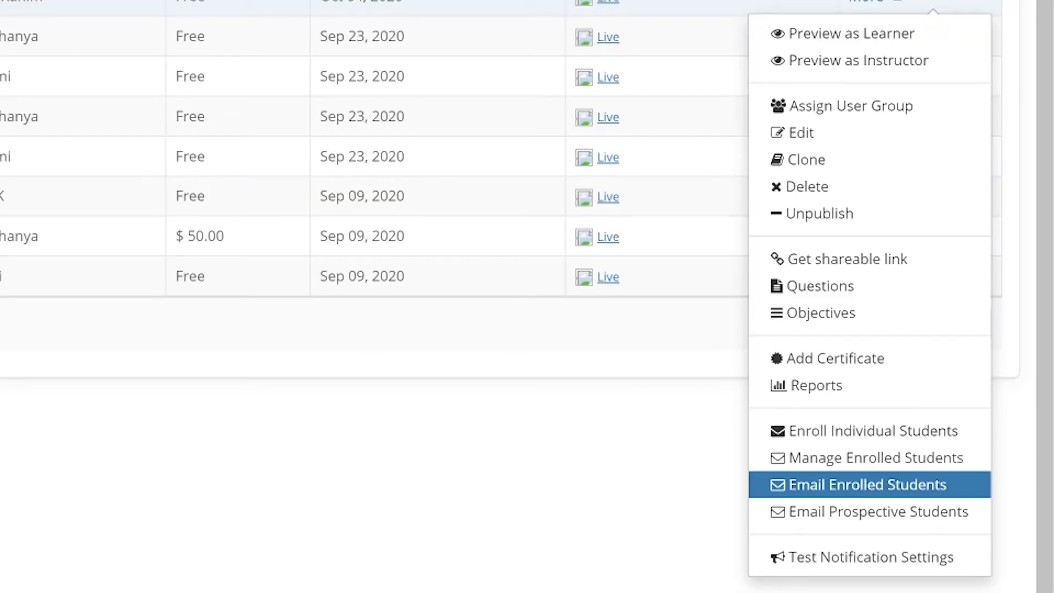
pyautogui.click(875, 484)
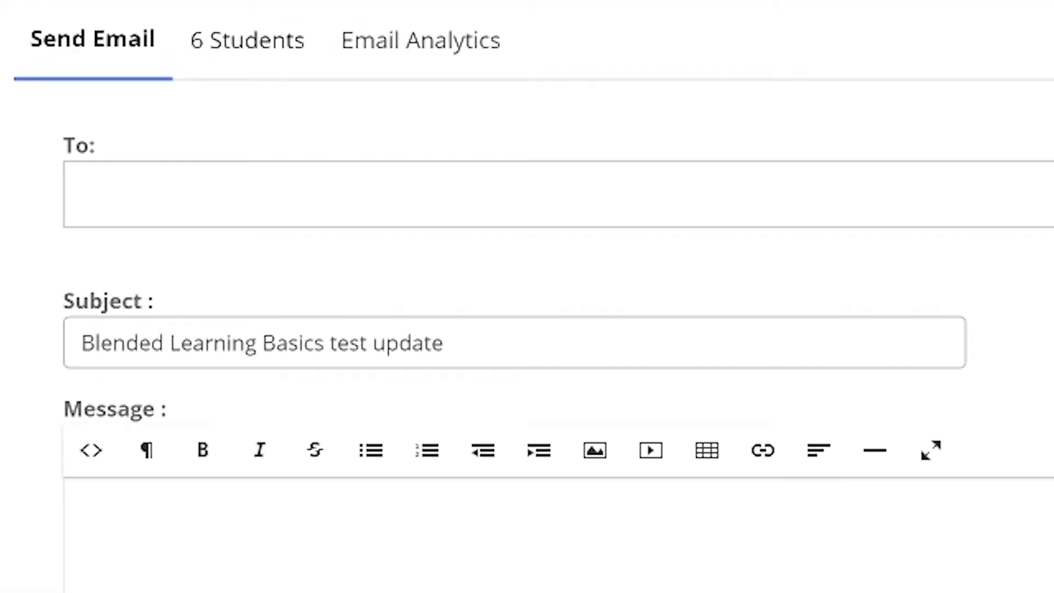
pyautogui.click(329, 192)
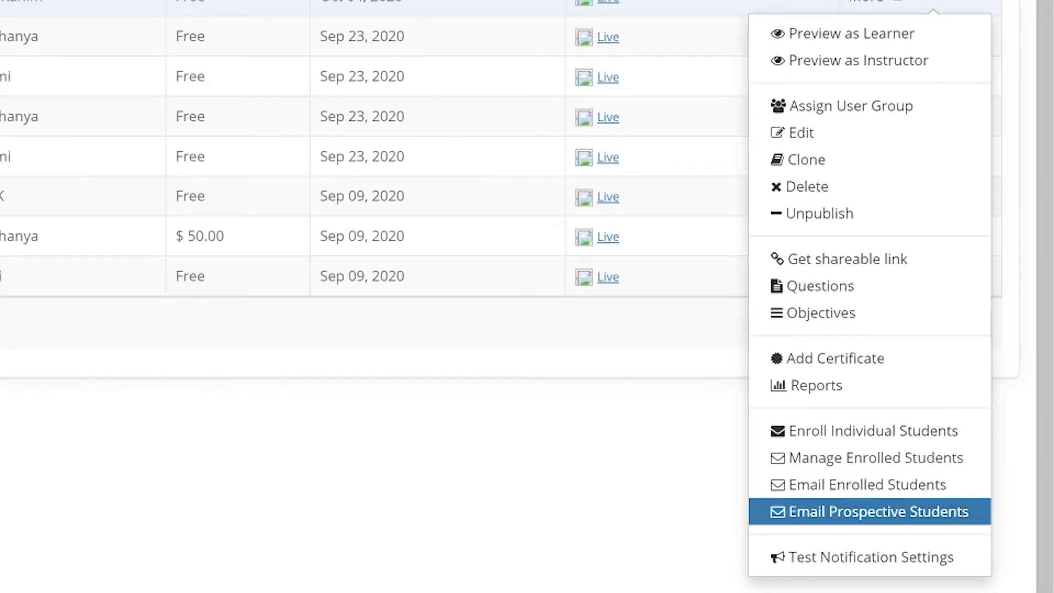
pyautogui.click(869, 511)
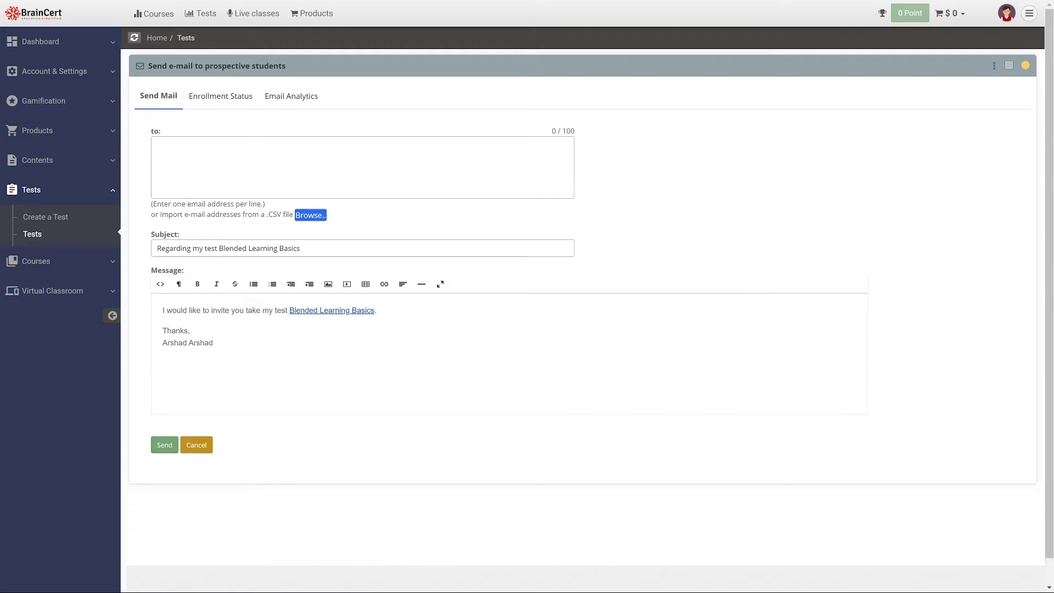
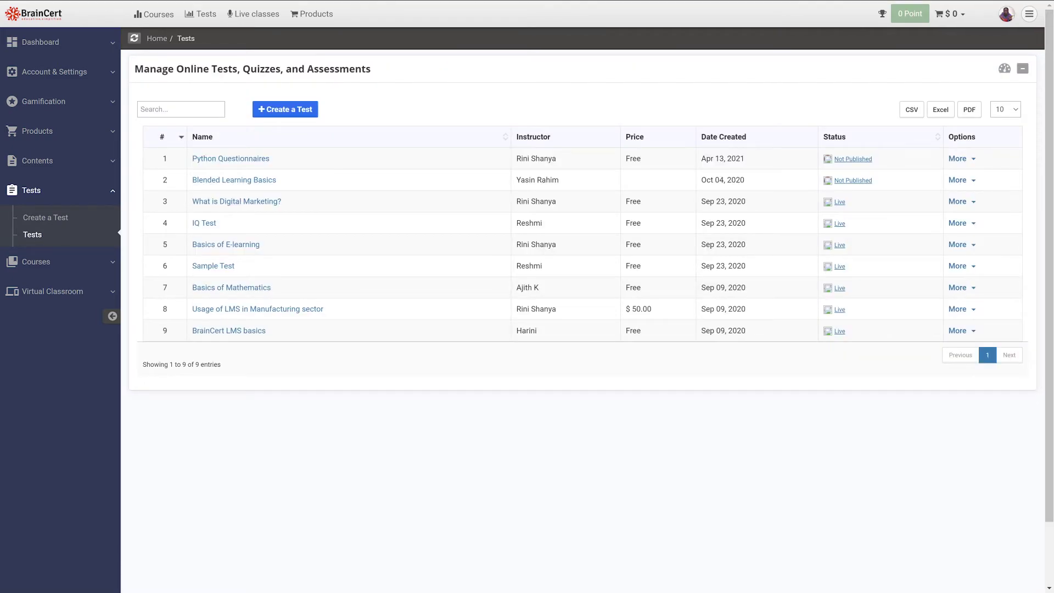
# Turn on instructor e-mails for enrolment, new payments, pass, fail and open-ended test completion
pyautogui.click(957, 180)
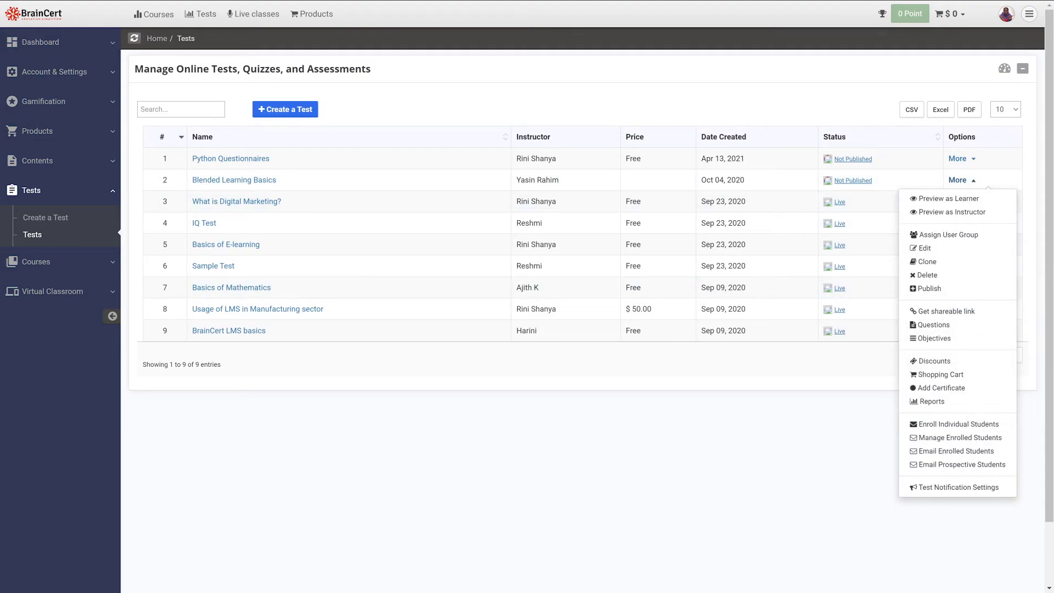
pyautogui.click(958, 487)
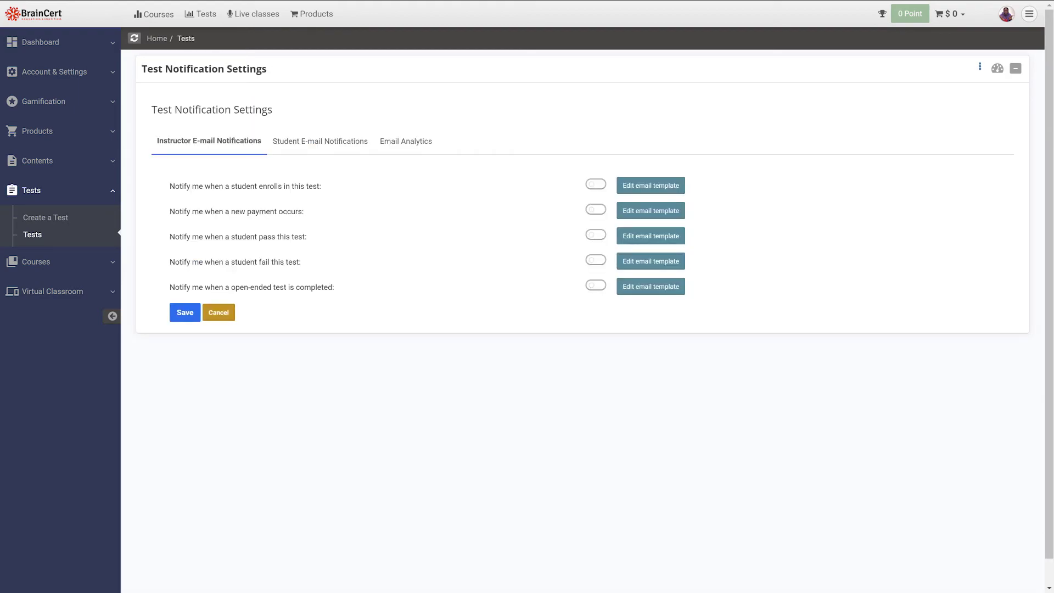
pyautogui.click(595, 184)
pyautogui.click(596, 209)
pyautogui.click(595, 234)
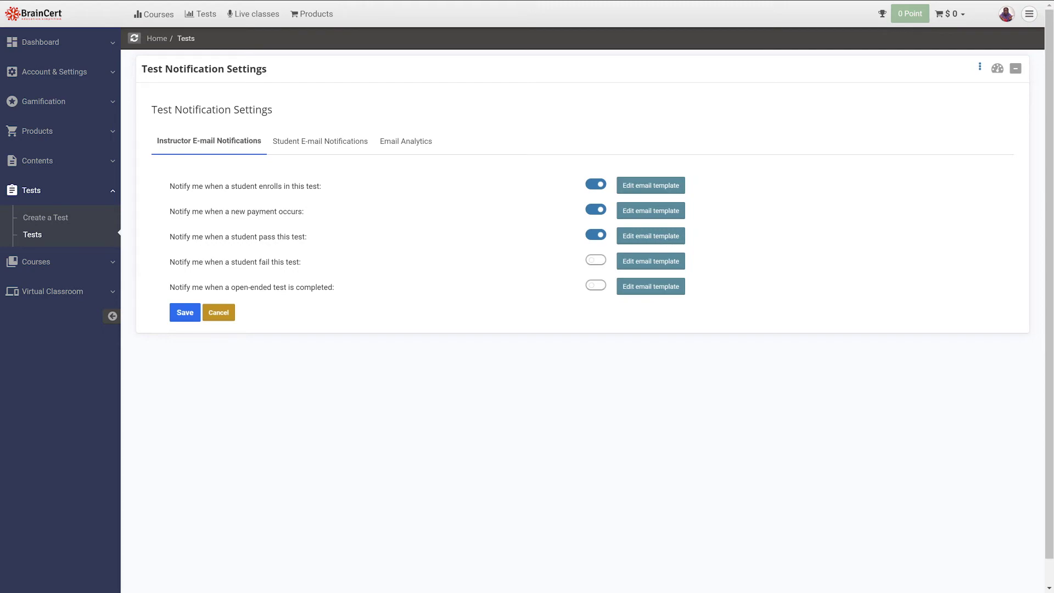
pyautogui.click(595, 259)
pyautogui.click(595, 285)
# Turn on student e-mails for welcome, pass, fail, results, subscription expiry and open-ended scores
pyautogui.click(320, 141)
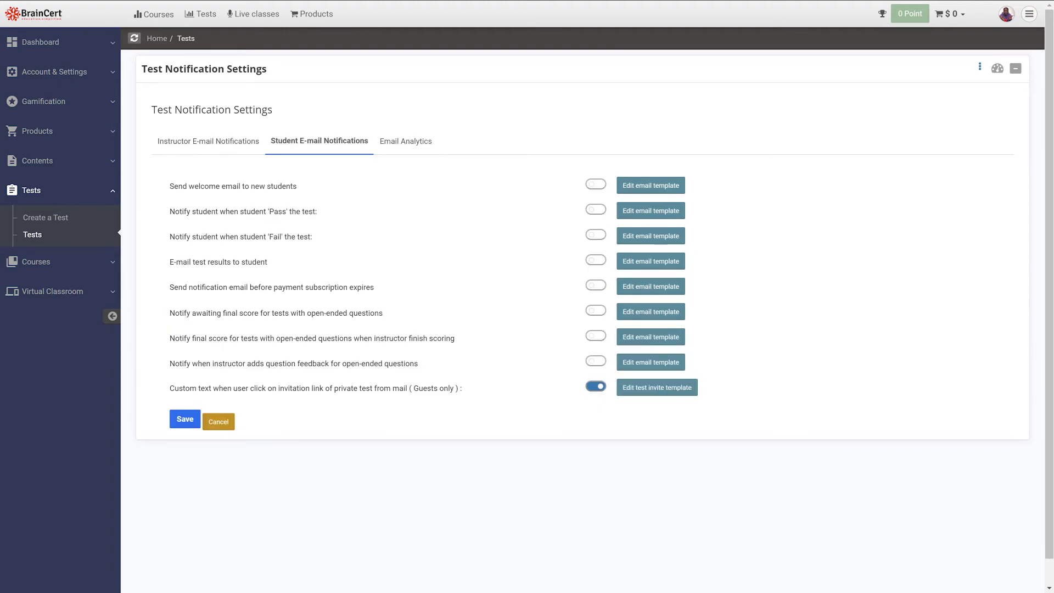
pyautogui.click(595, 184)
pyautogui.click(595, 209)
pyautogui.click(596, 234)
pyautogui.click(596, 259)
pyautogui.click(596, 285)
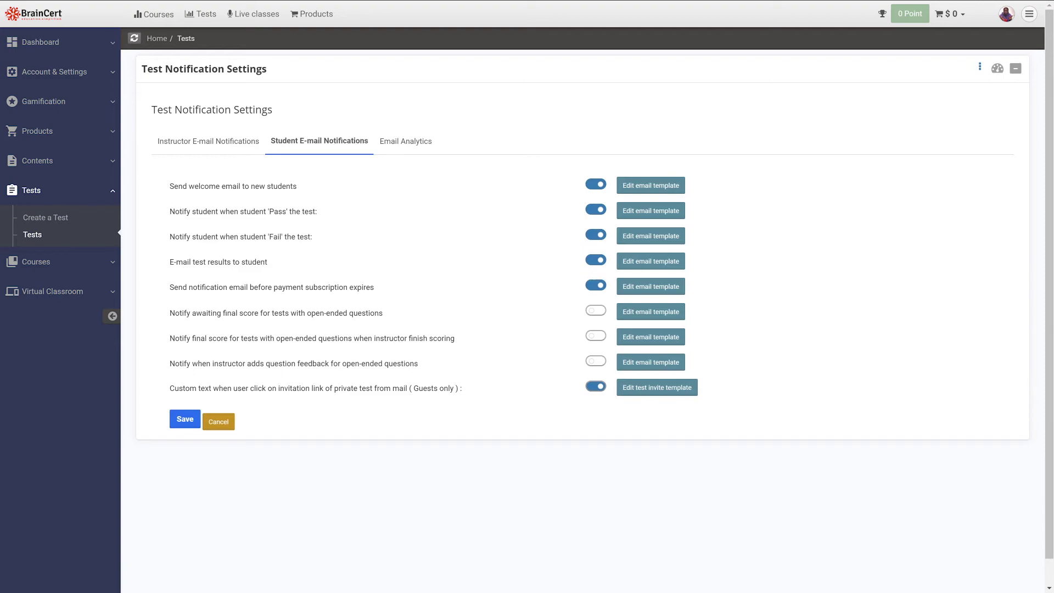
pyautogui.click(595, 310)
pyautogui.click(596, 336)
pyautogui.click(595, 361)
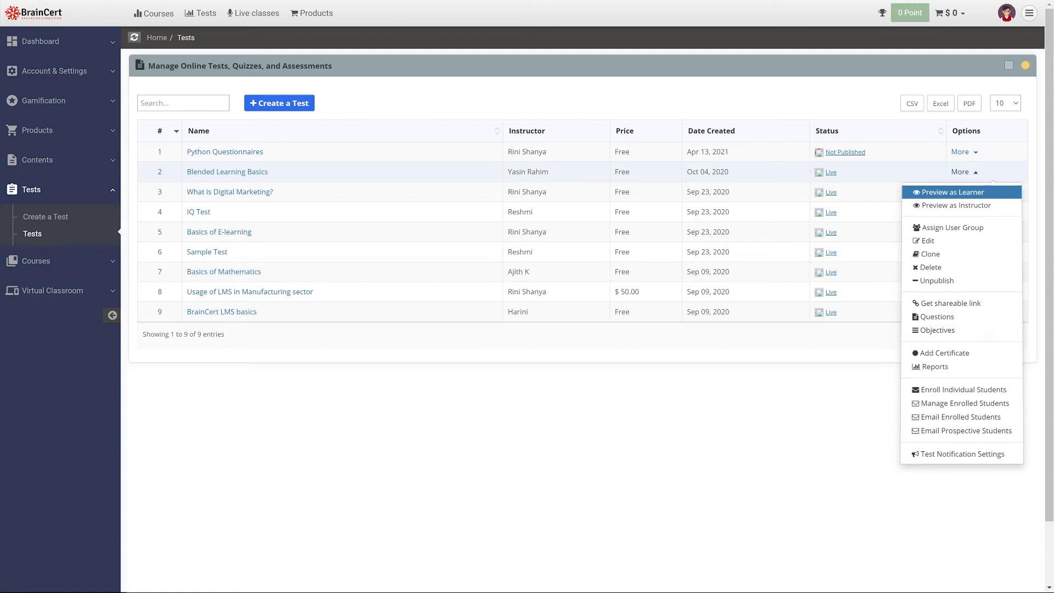
pyautogui.click(952, 192)
pyautogui.click(581, 343)
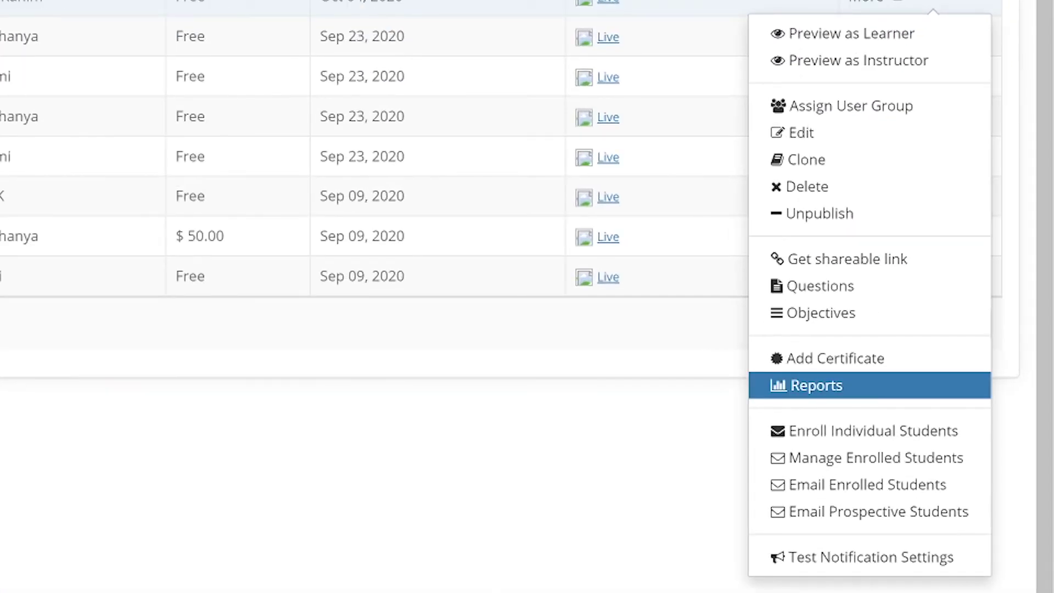
pyautogui.click(816, 385)
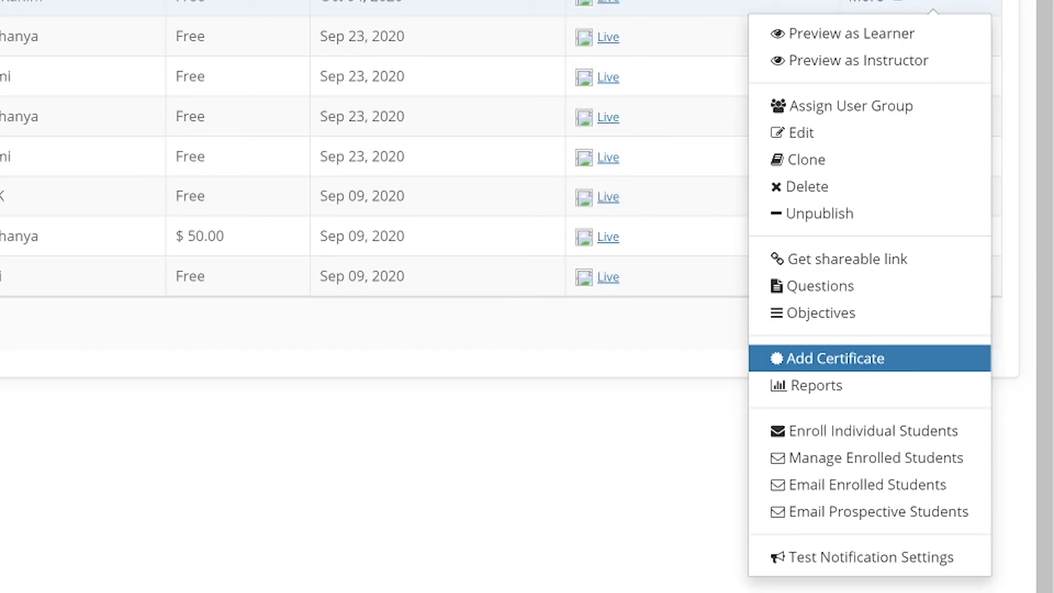
# Open the certificate designs list for the Blended Learning Basics test via Add Certificate
pyautogui.click(834, 358)
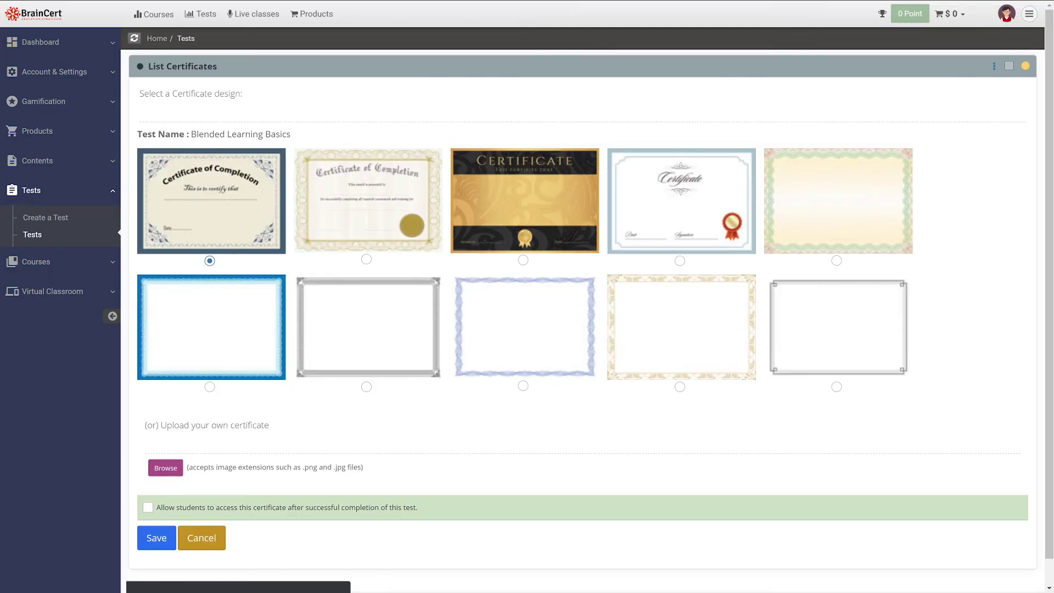